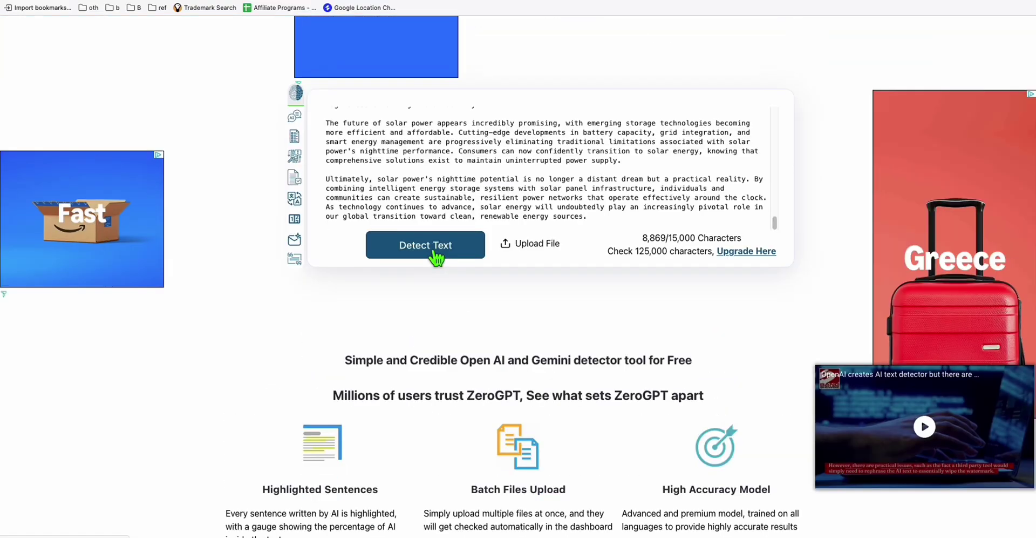
- Run ZeroGPT detection on the solar article, getting the likely-human 19.95% AI GPT verdict
click(426, 245)
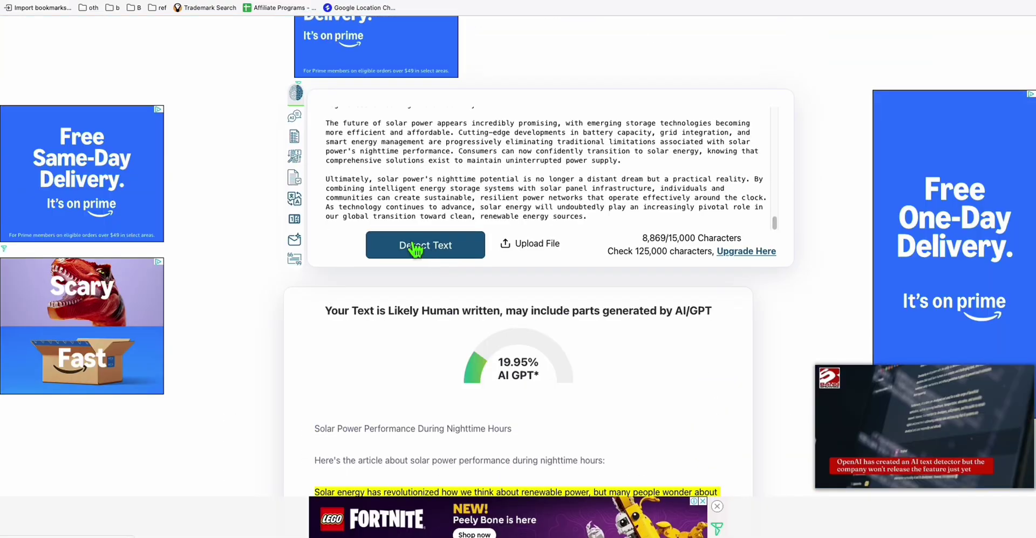
scroll(416, 250, down, 3)
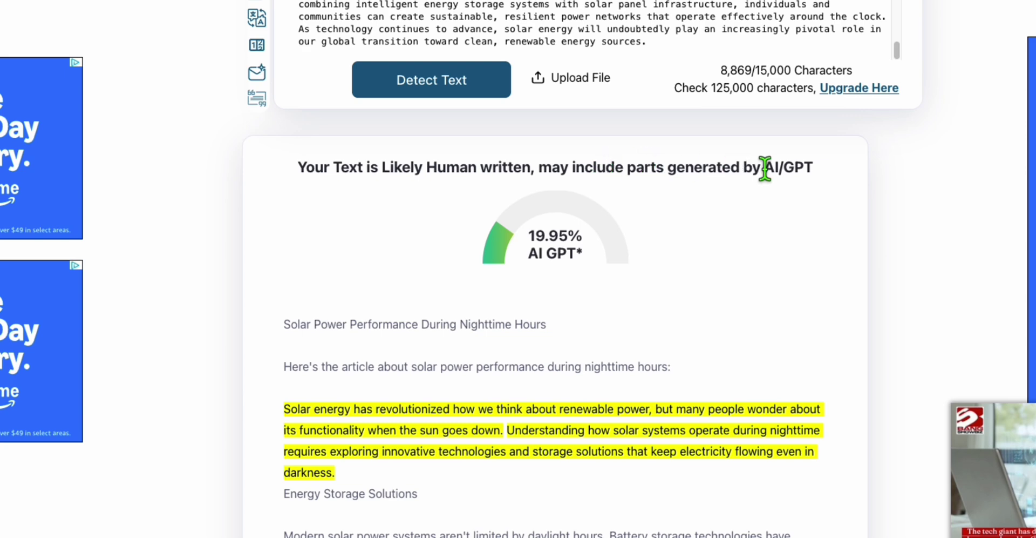
scroll(743, 183, down, 8)
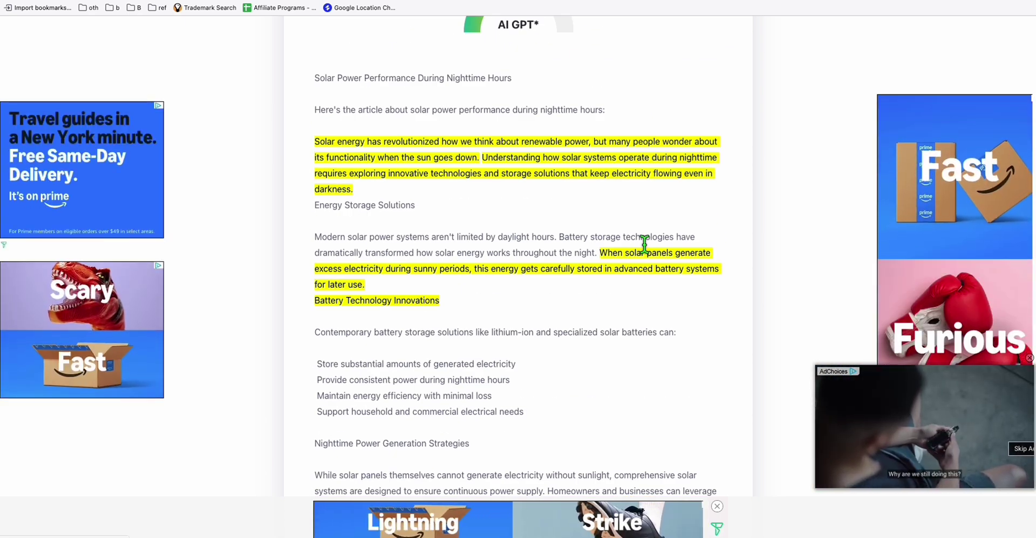
- Review the result and the highlighted solar-energy sentences in the scanned text
scroll(621, 248, up, 4)
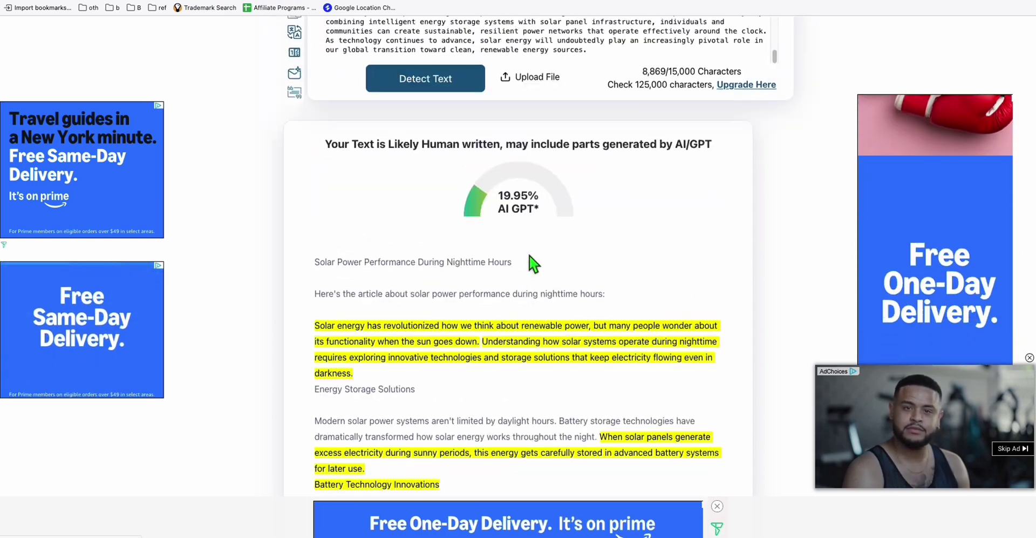
drag(359, 179, 557, 200)
click(558, 201)
scroll(572, 203, up, 5)
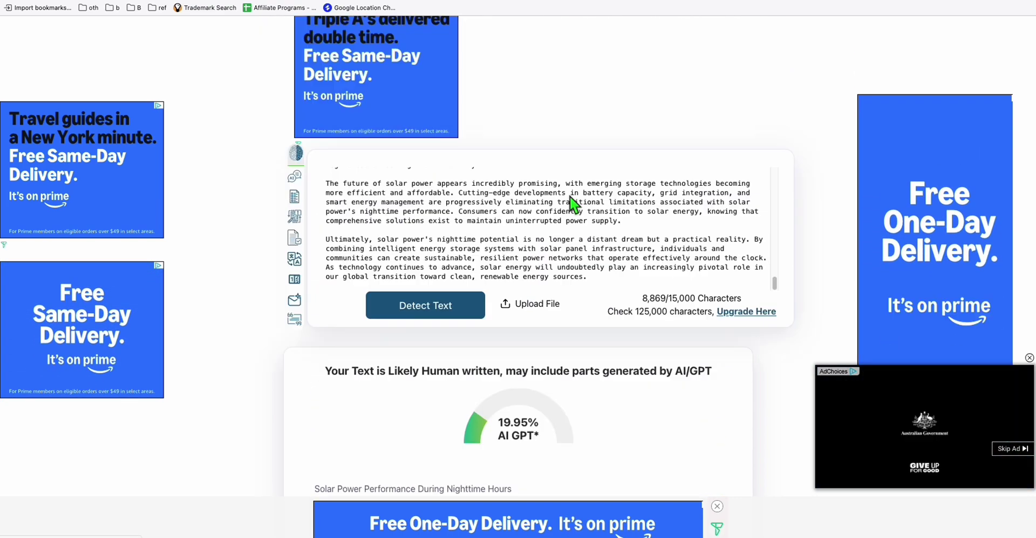
scroll(571, 251, down, 5)
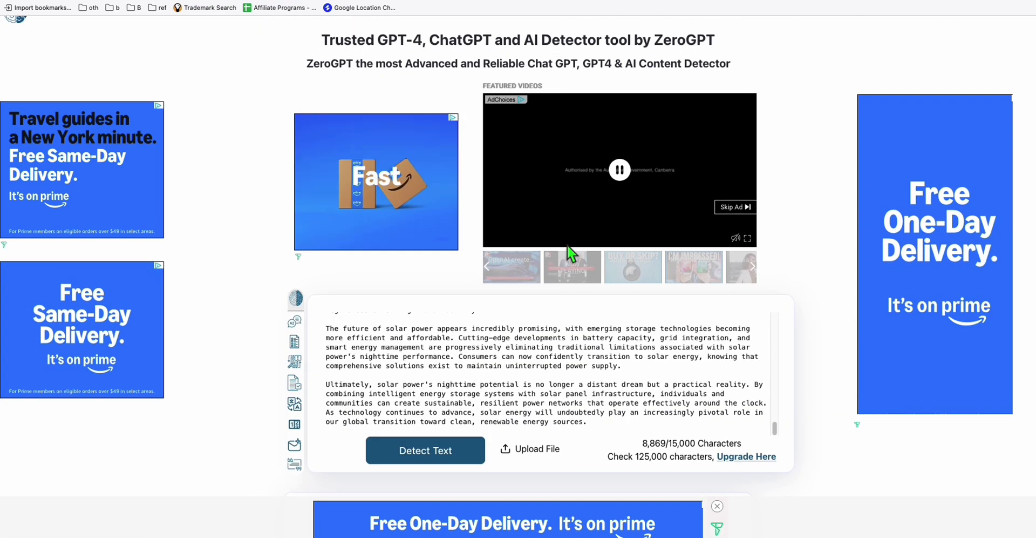
scroll(569, 249, down, 1)
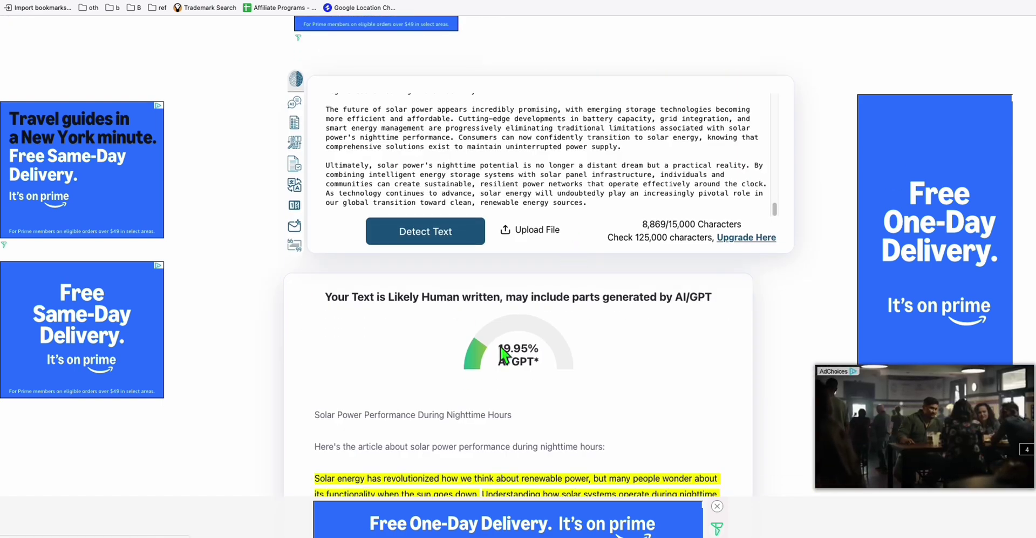
scroll(504, 348, down, 5)
scroll(510, 324, up, 3)
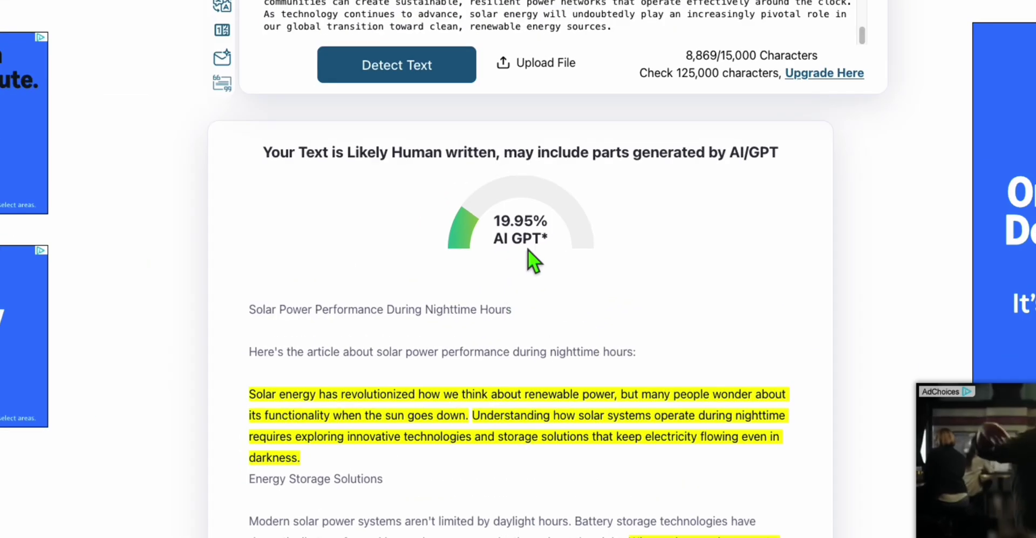
scroll(510, 245, down, 10)
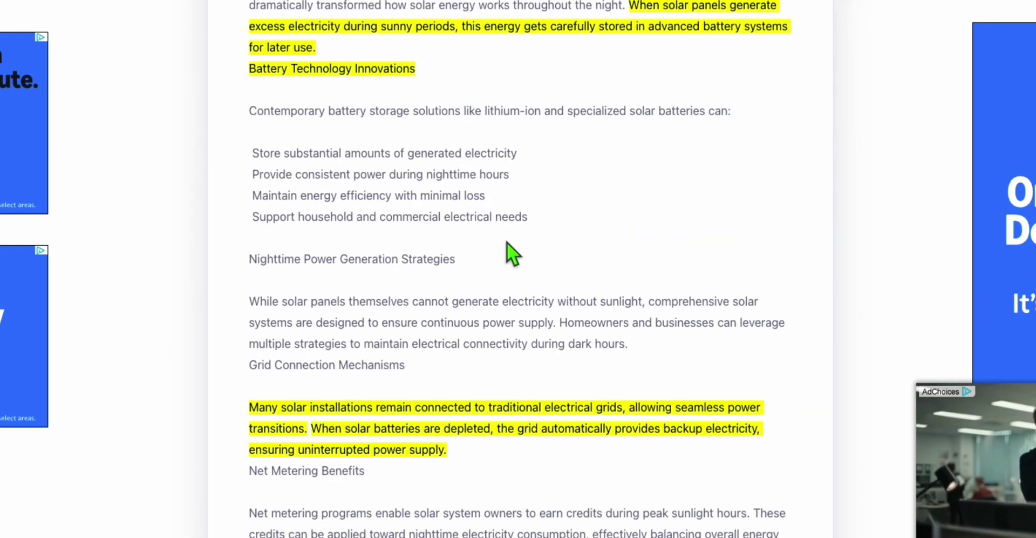
scroll(506, 243, down, 8)
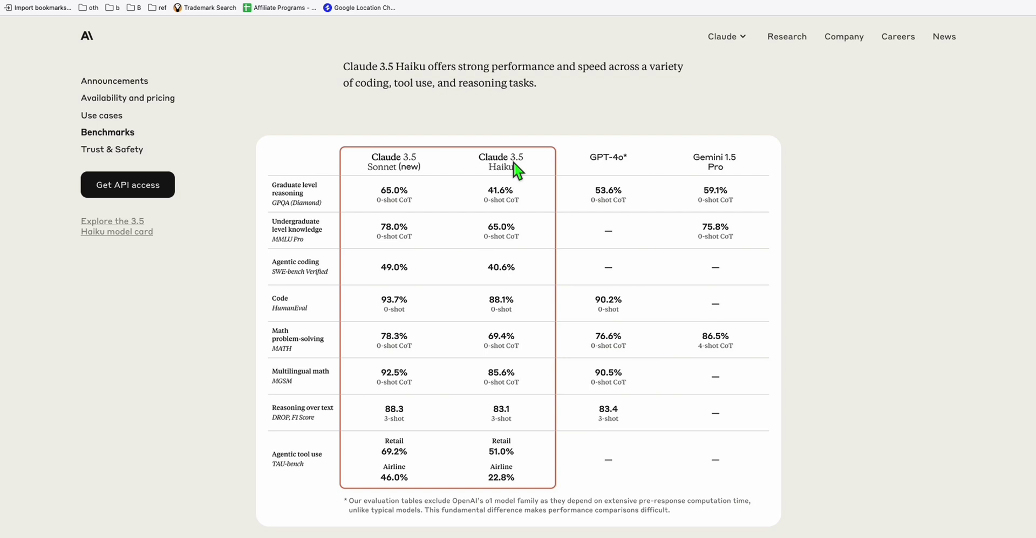
- In Article AI Generator, choose Claude 3.5 Haiku as the single-article writer engine
click(229, 1)
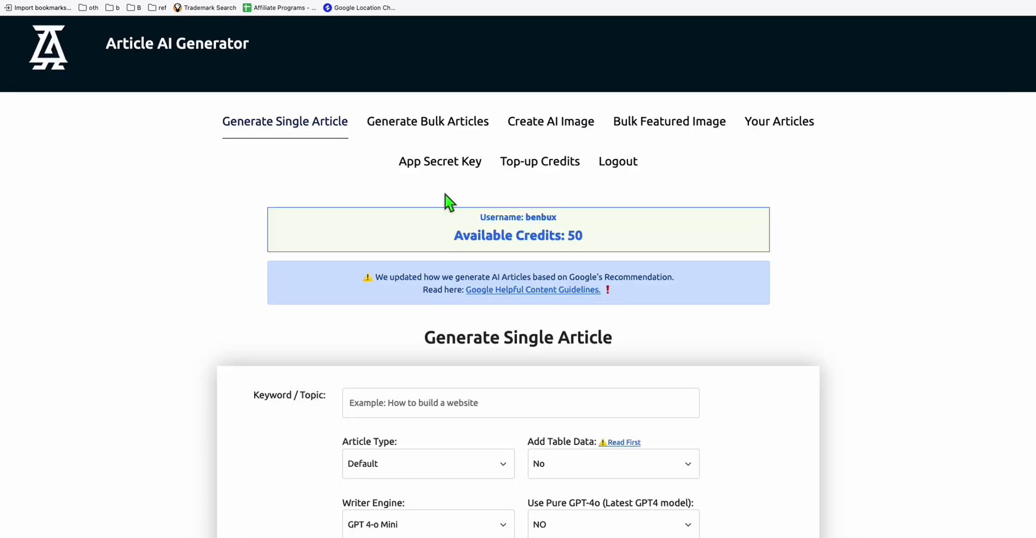
scroll(447, 201, down, 5)
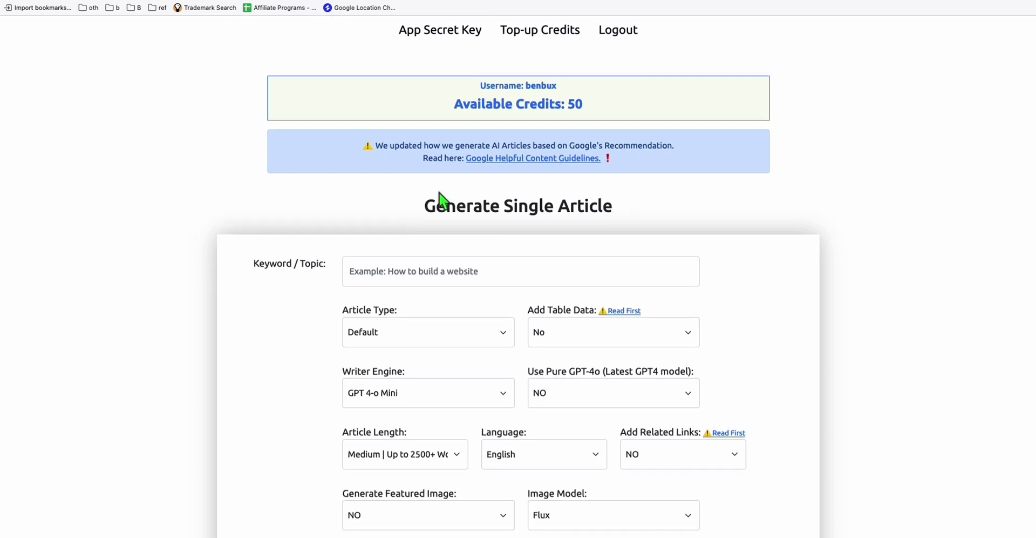
scroll(442, 201, up, 5)
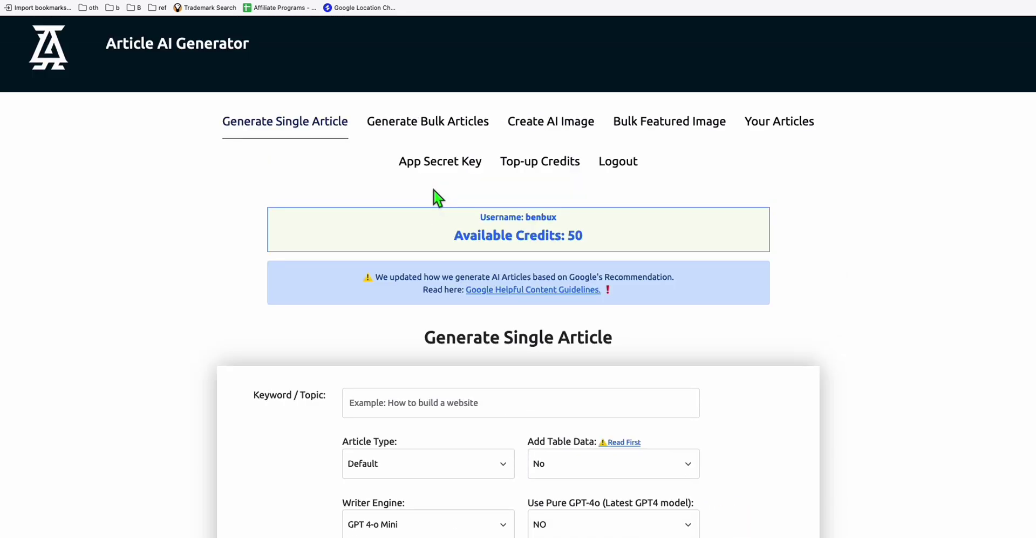
scroll(408, 198, down, 8)
click(406, 326)
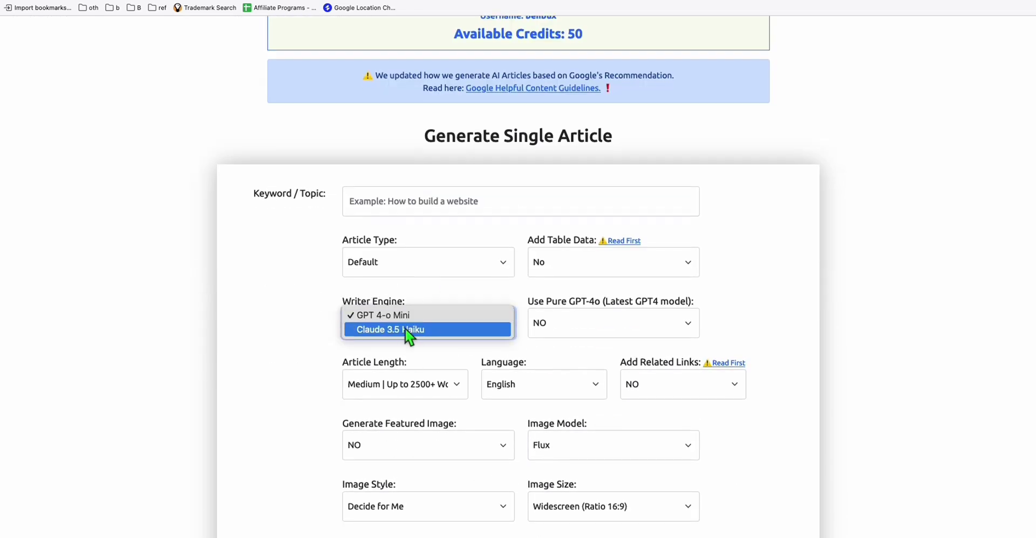
click(400, 328)
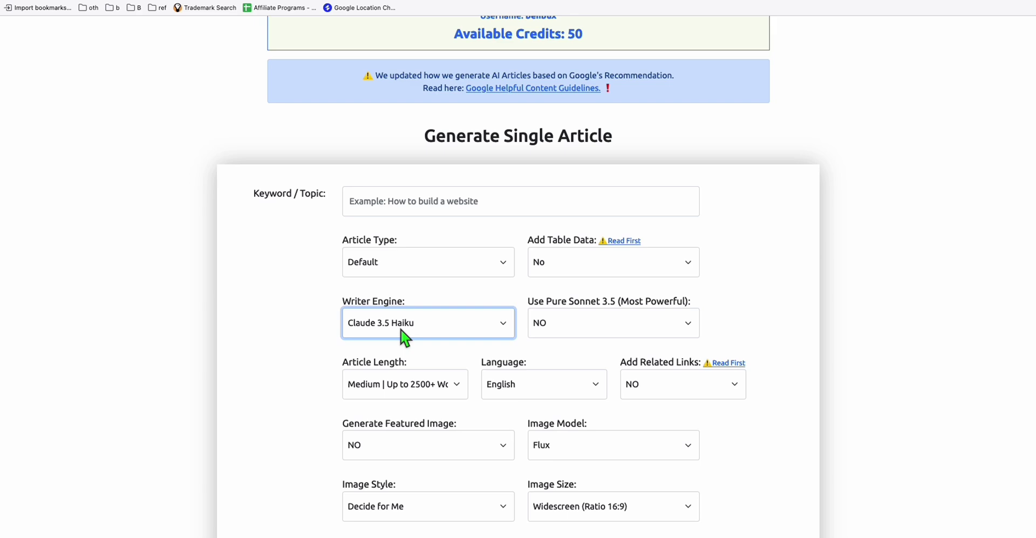
scroll(403, 341, up, 8)
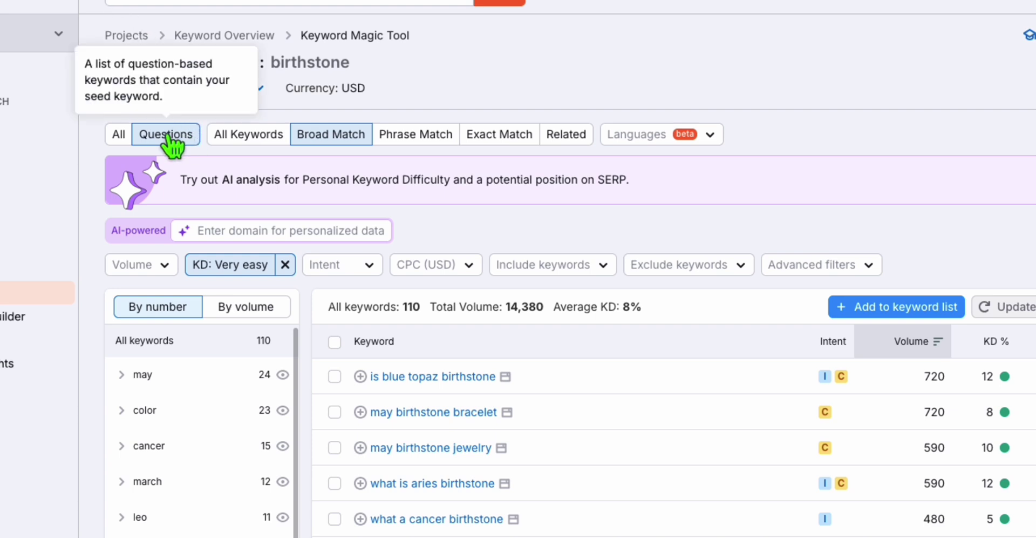
- Filter the birthstone keywords to Questions, then return to Article AI Generator
click(186, 139)
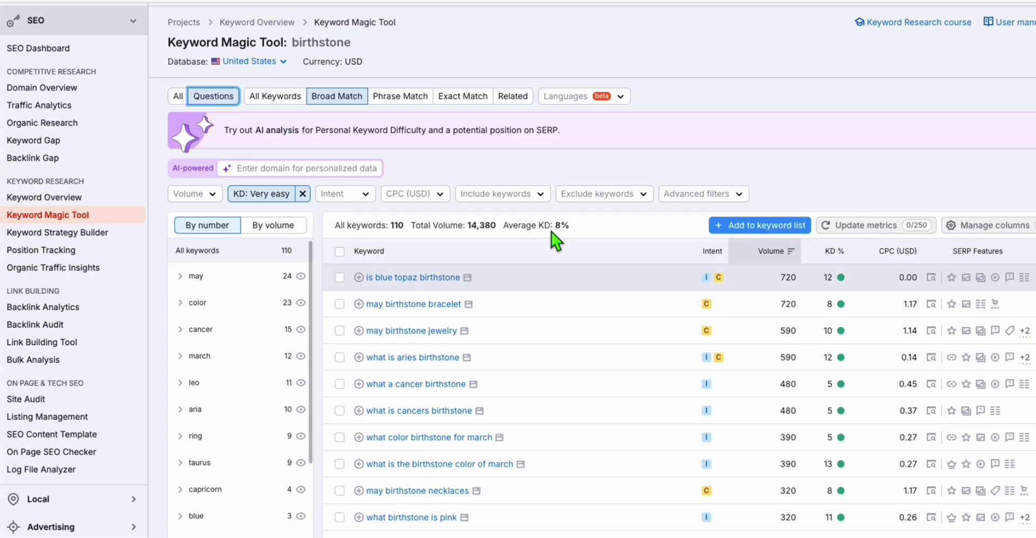
key(ctrl+Tab)
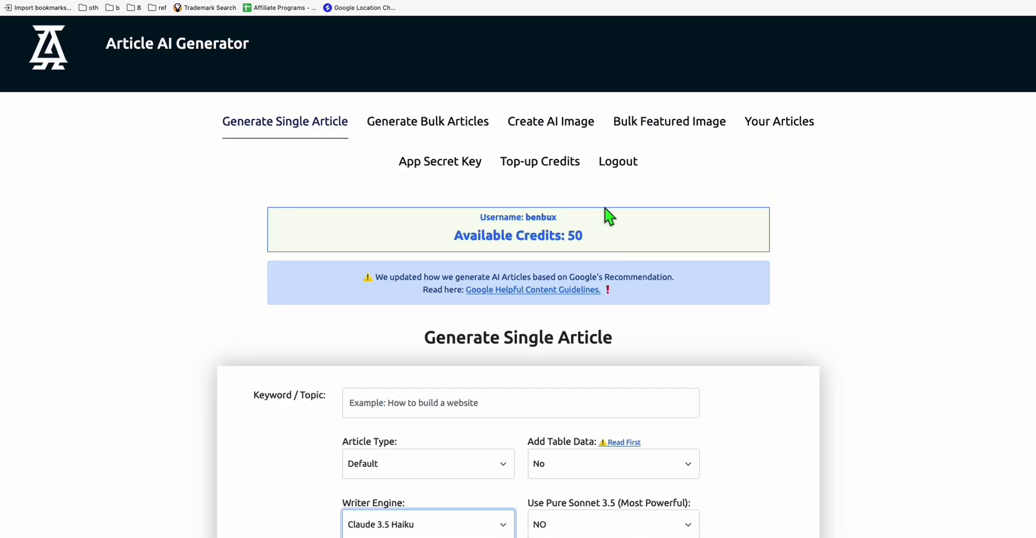
- Open the full 'What Is A Birthstone?' article from Your Articles
click(801, 126)
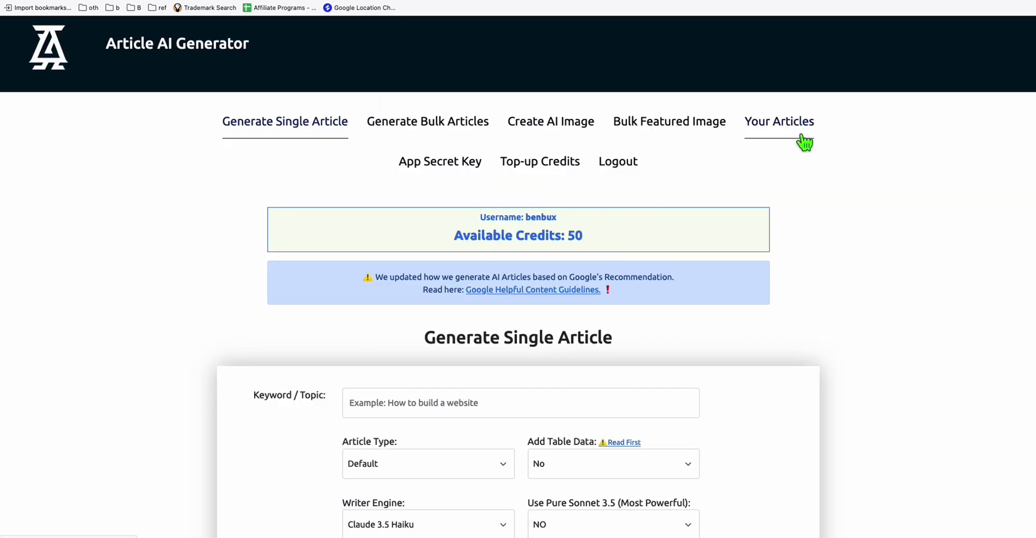
scroll(763, 158, down, 10)
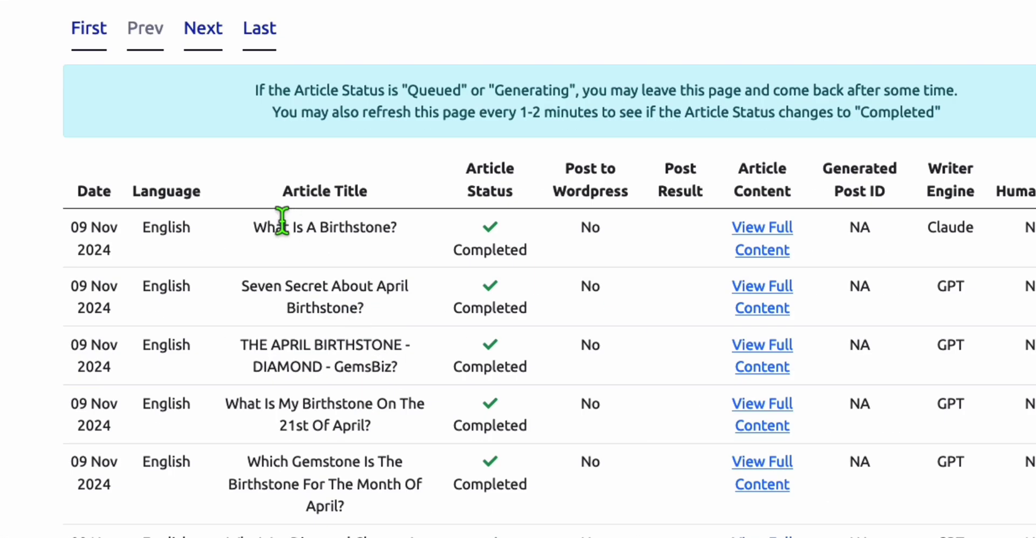
drag(306, 250, 375, 250)
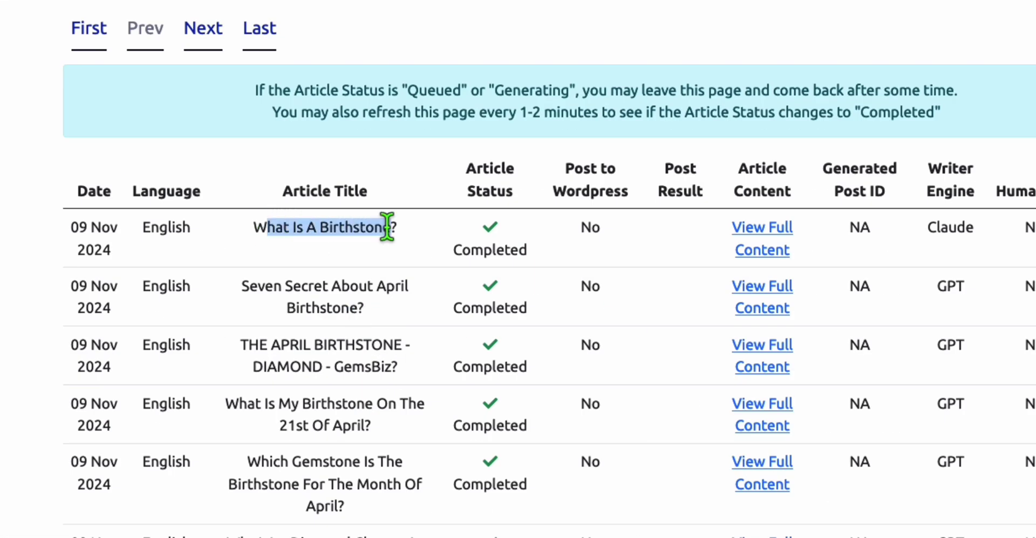
click(375, 250)
click(775, 225)
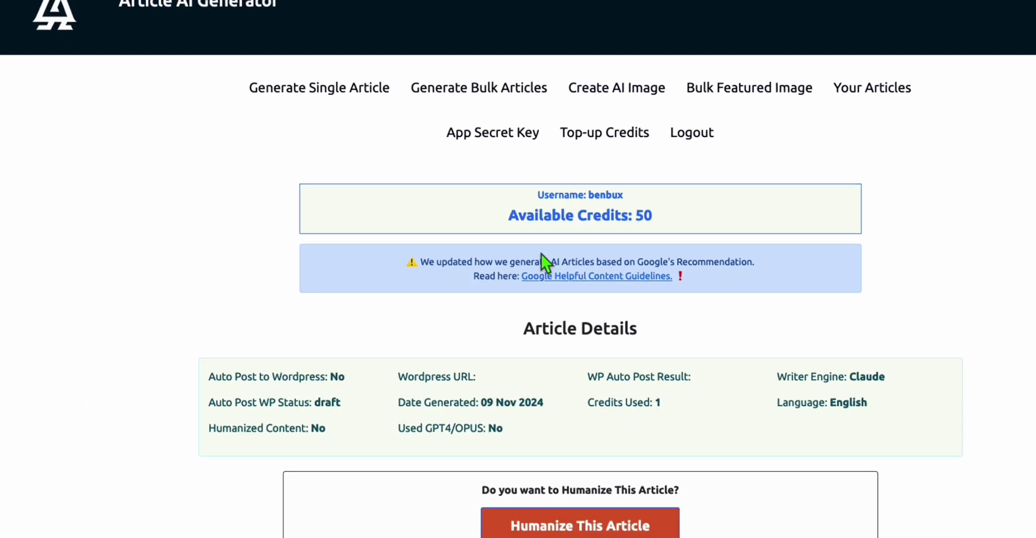
scroll(542, 256, down, 8)
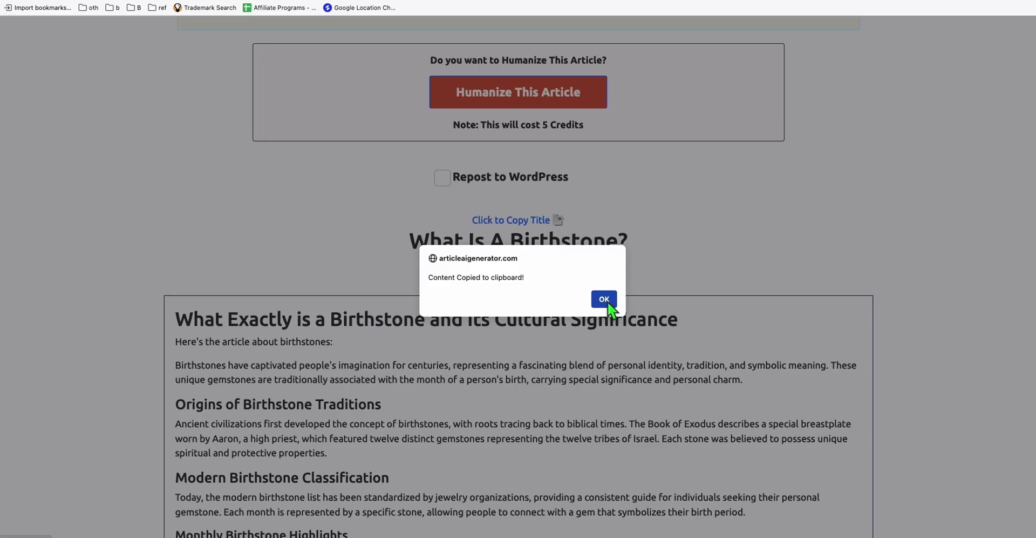
- Copy the birthstone article content and bring up the empty ZeroGPT detector
click(601, 298)
scroll(432, 313, down, 10)
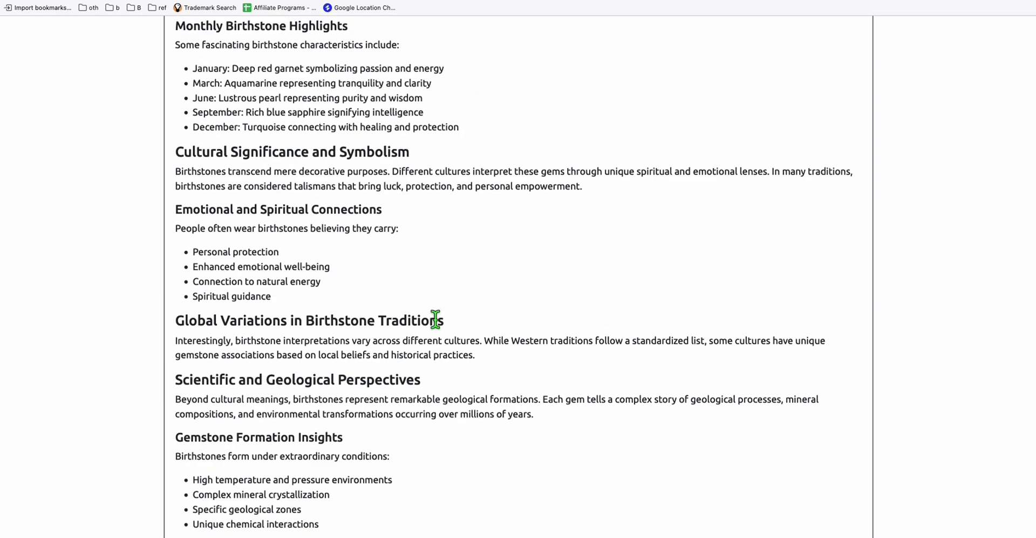
scroll(436, 318, up, 10)
scroll(435, 320, down, 5)
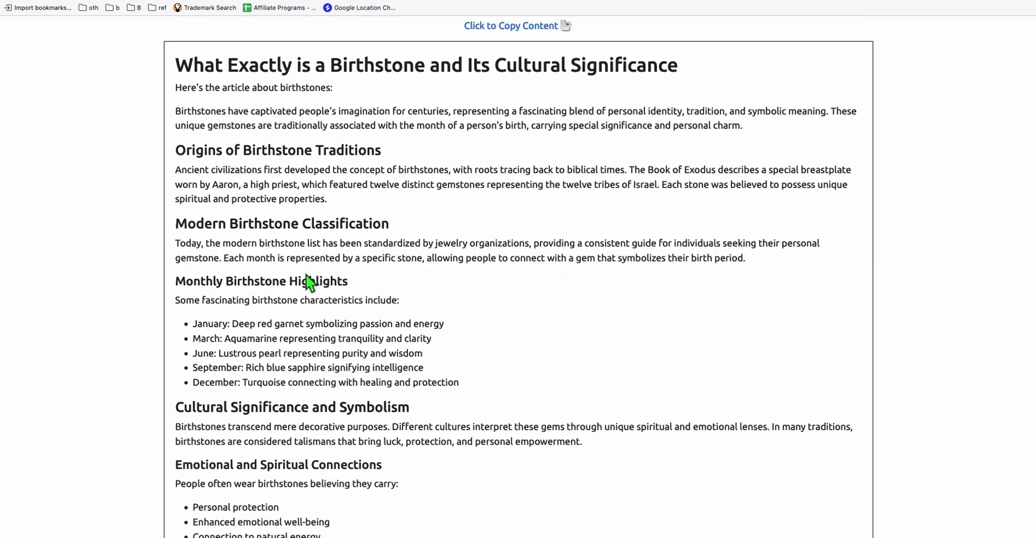
scroll(213, 331, down, 7)
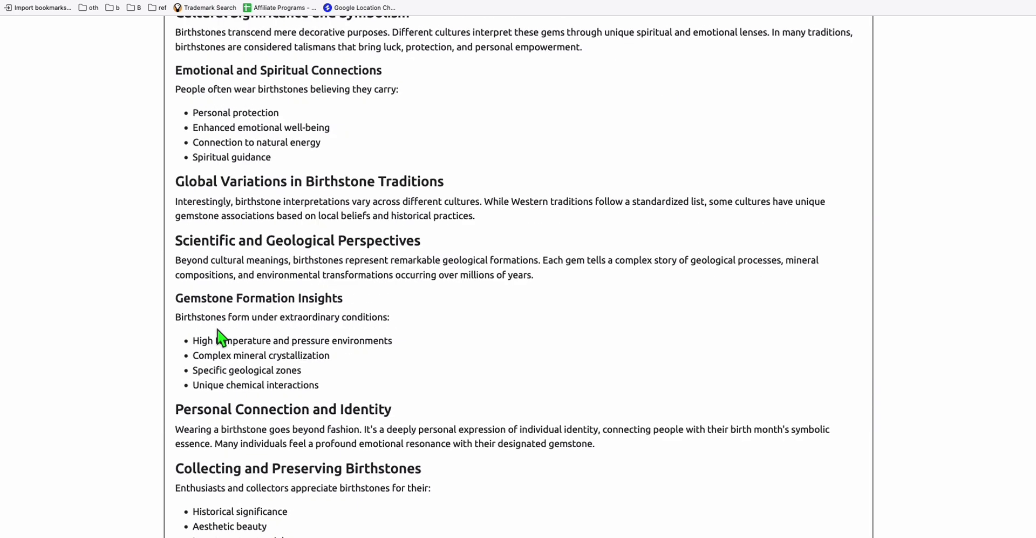
scroll(221, 338, down, 4)
scroll(222, 334, down, 4)
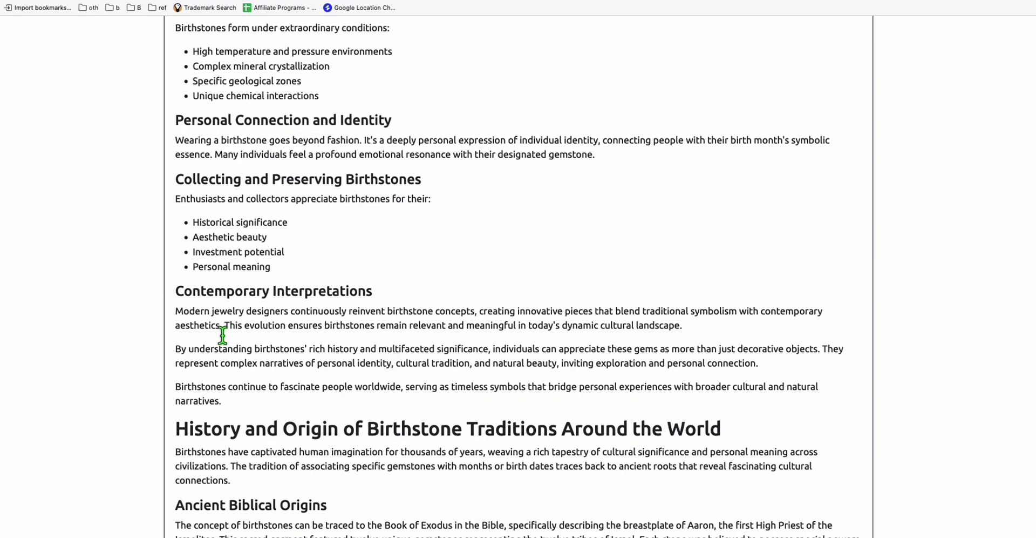
scroll(234, 335, up, 20)
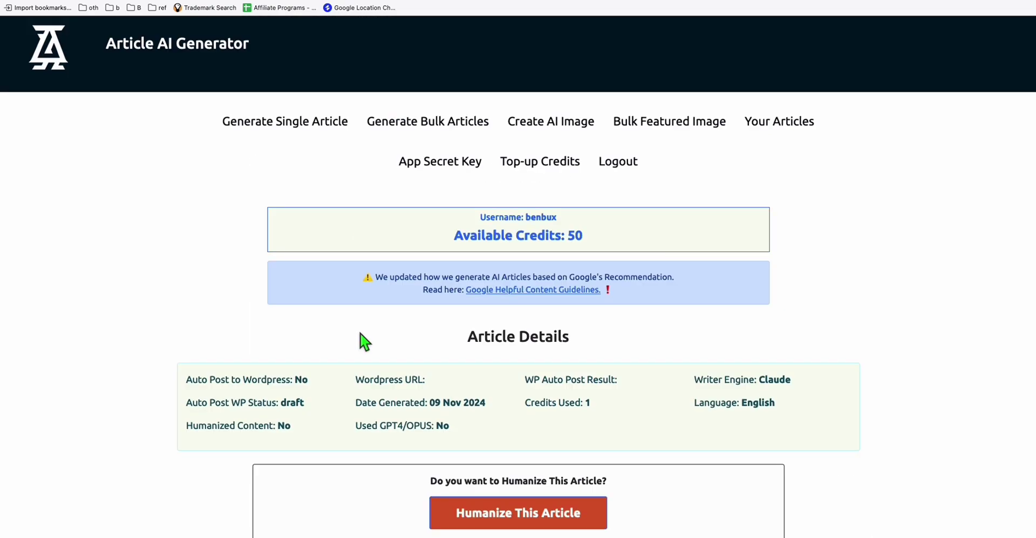
scroll(365, 342, down, 4)
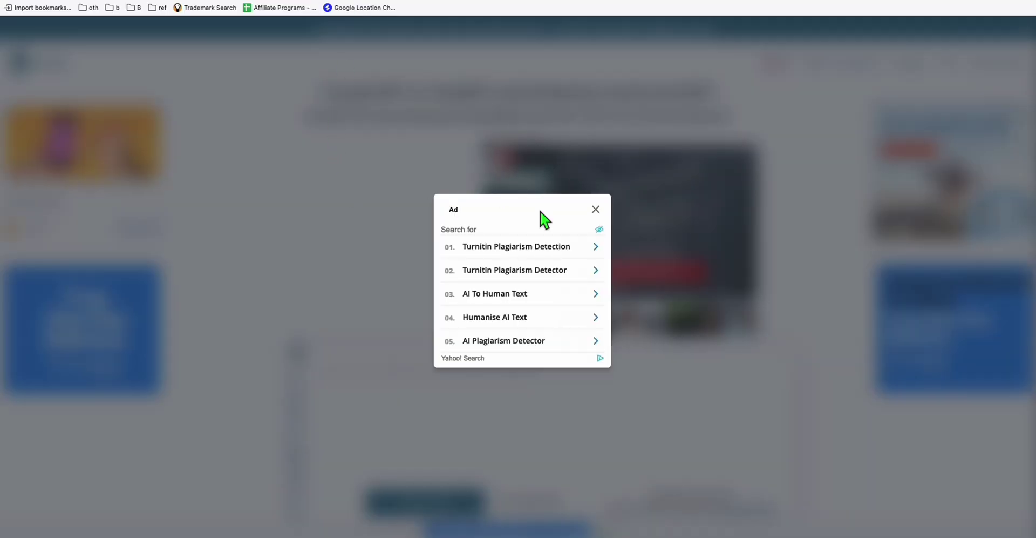
click(595, 209)
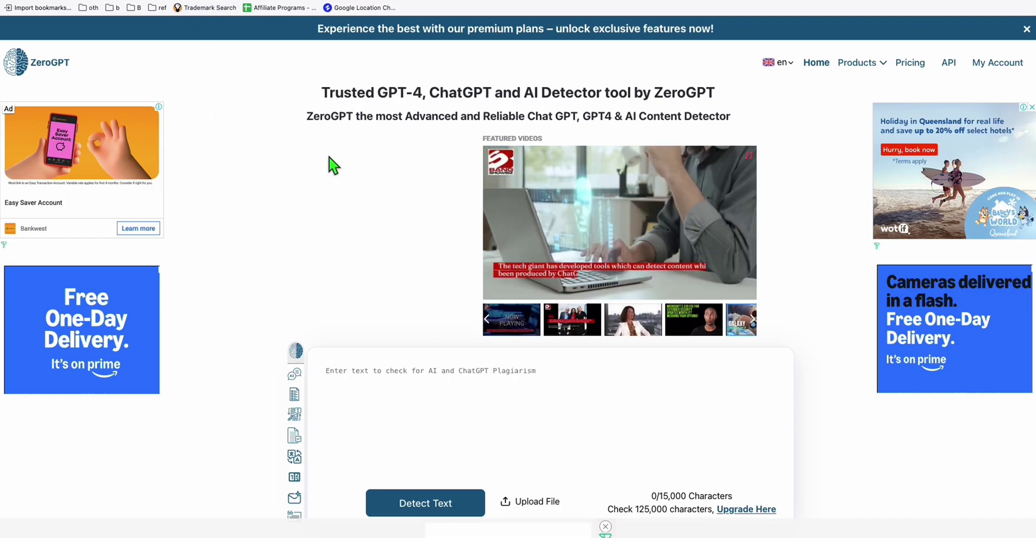
- Paste the birthstone article into ZeroGPT and detect it, scoring 46.18% AI GPT
scroll(383, 305, down, 2)
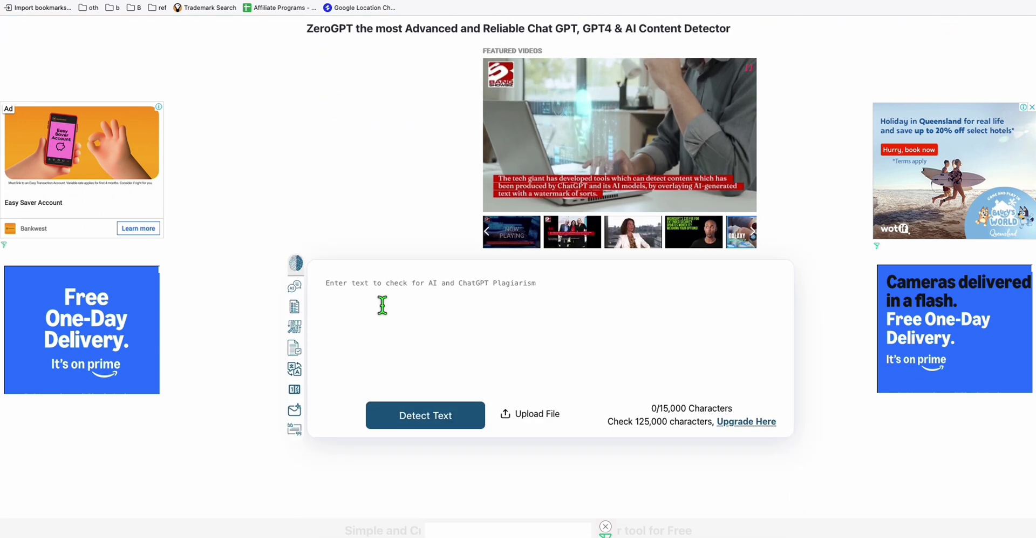
click(382, 305)
key(super+v)
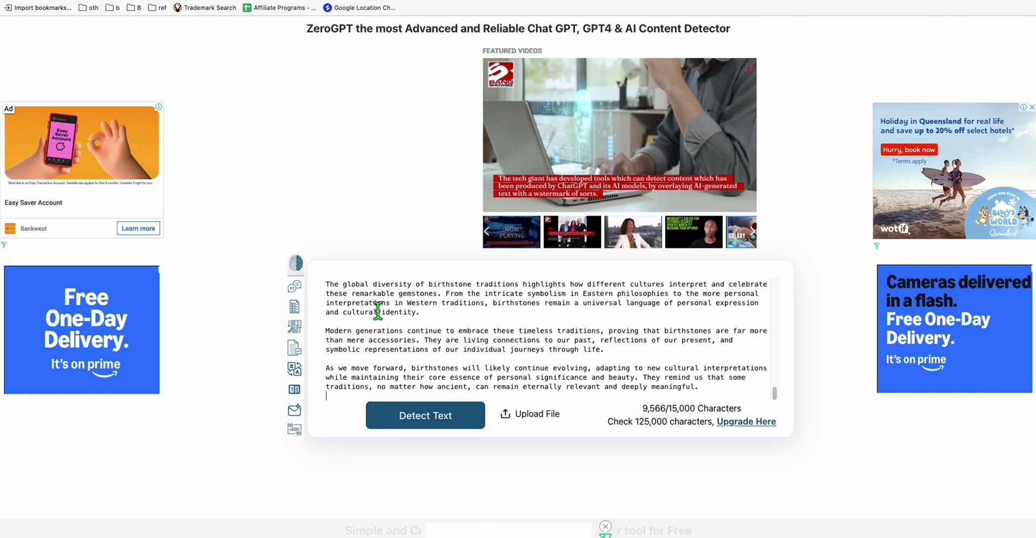
click(458, 415)
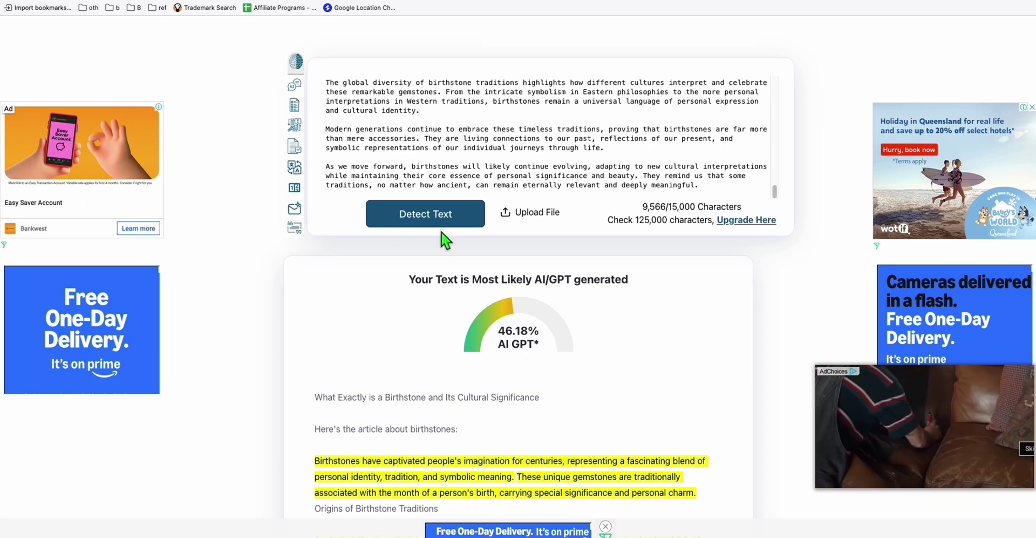
scroll(453, 280, down, 3)
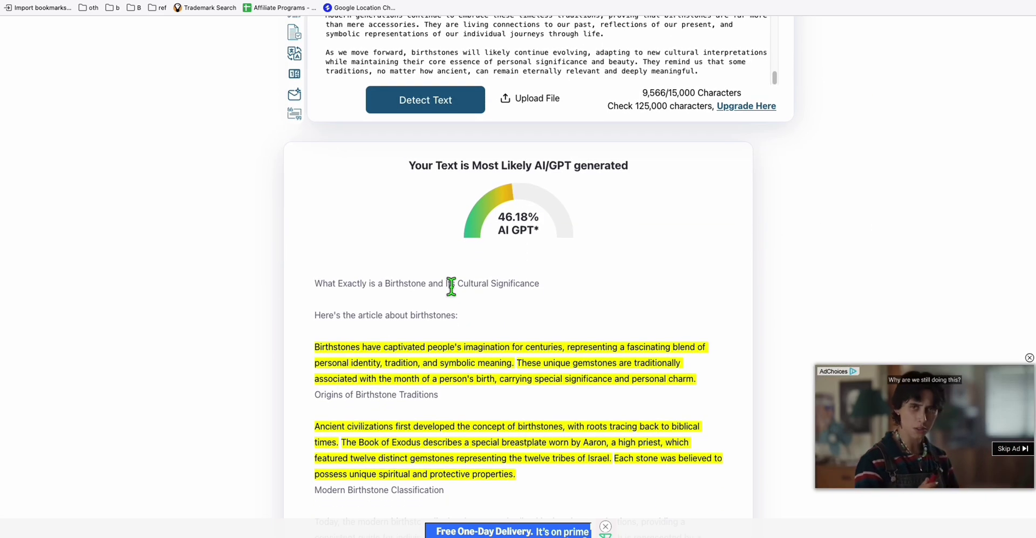
scroll(451, 286, down, 5)
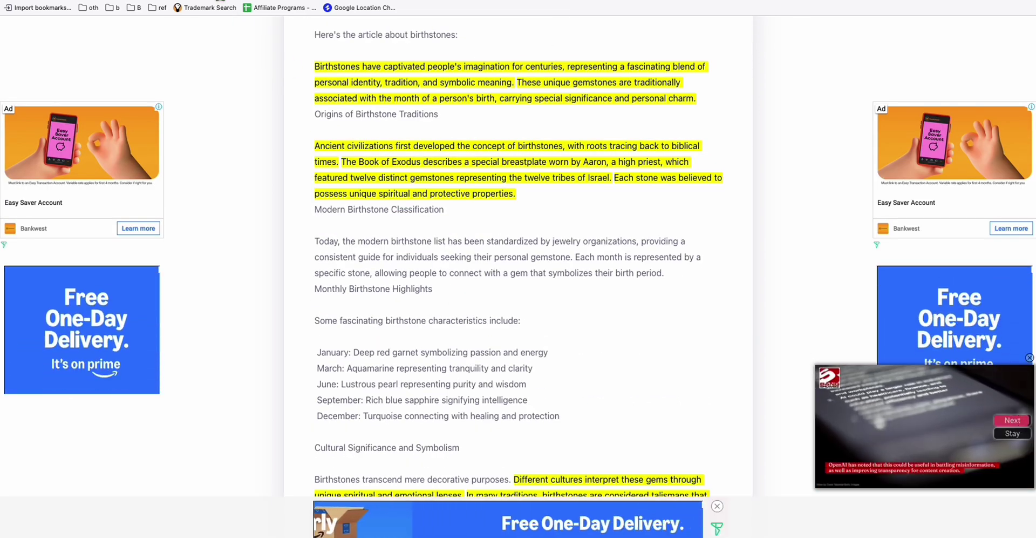
scroll(363, 231, up, 15)
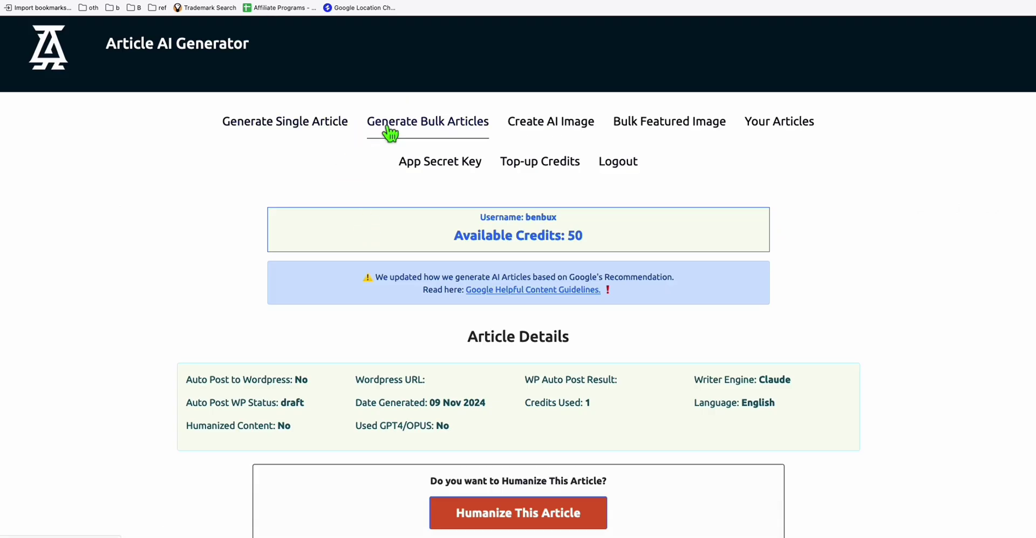
- Open the bulk article form and keep GPT 4-o Mini as the writer engine
click(390, 132)
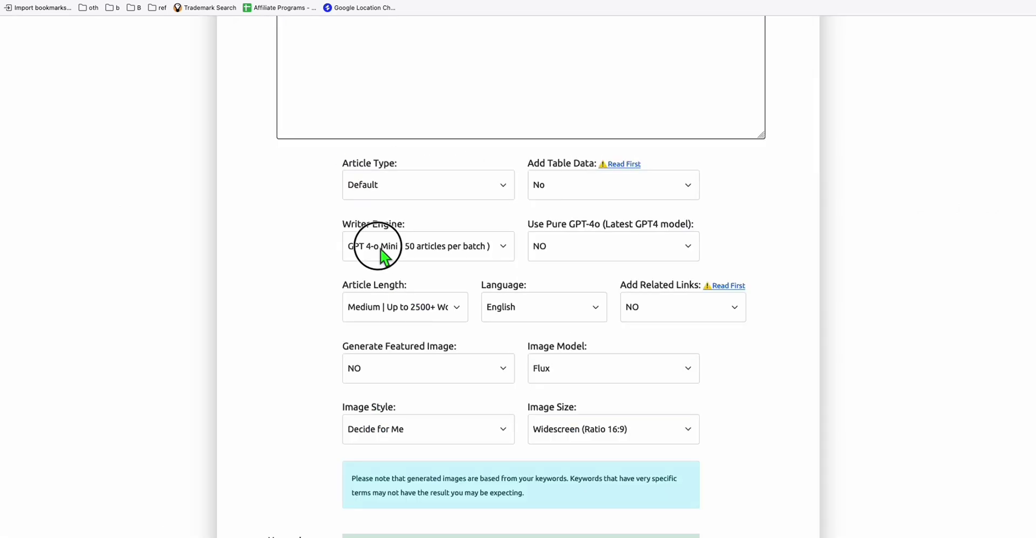
click(378, 250)
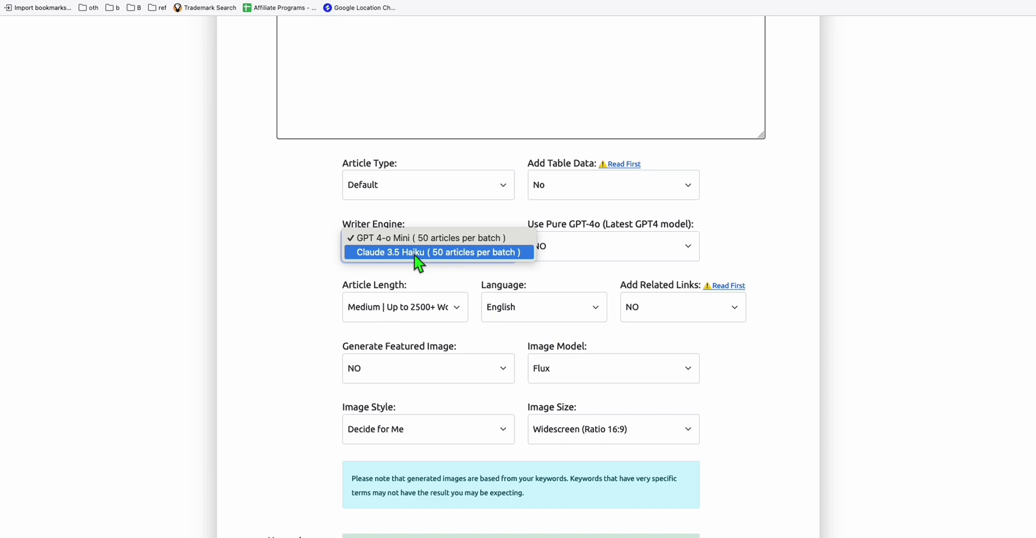
click(331, 224)
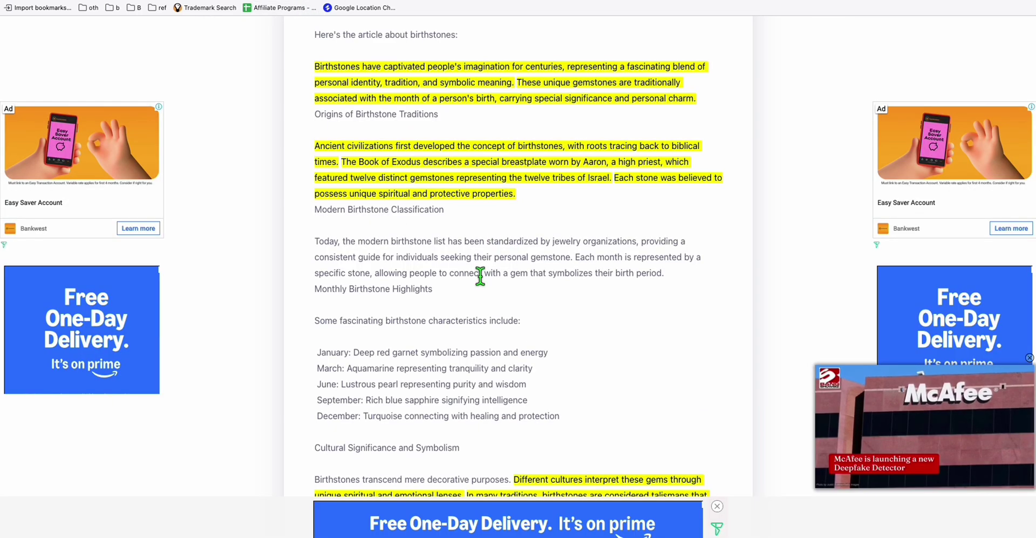
scroll(482, 278, down, 3)
scroll(482, 278, down, 1)
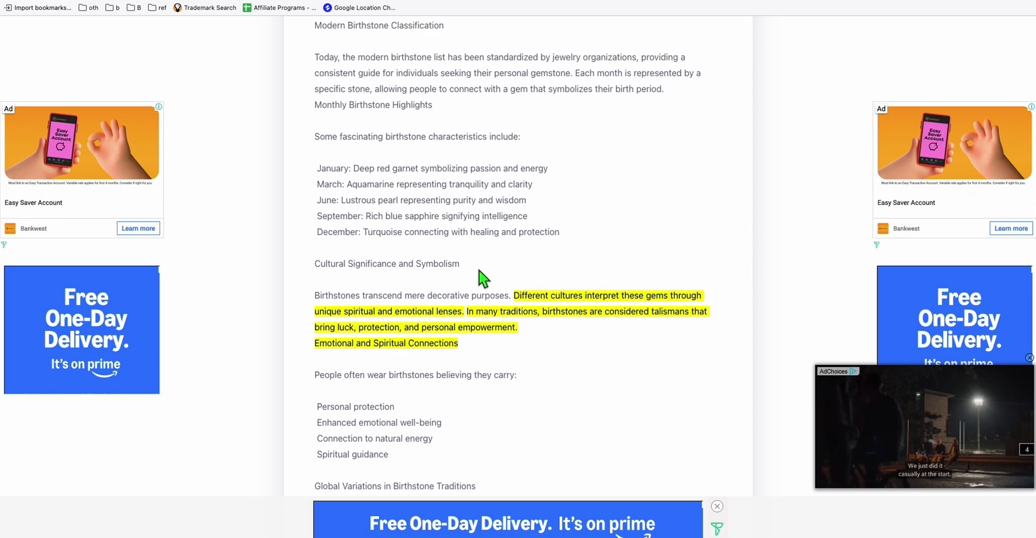
scroll(482, 278, up, 10)
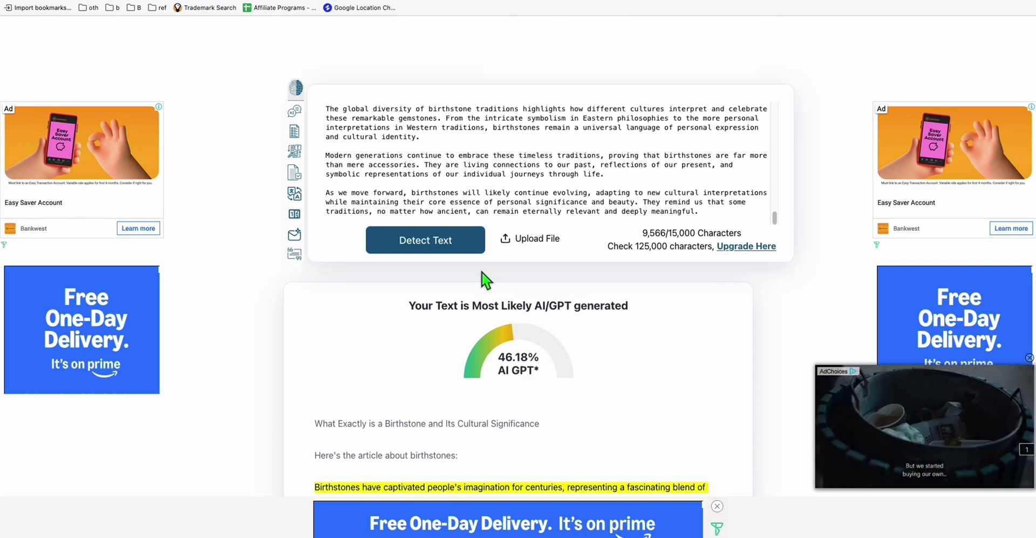
scroll(398, 237, down, 3)
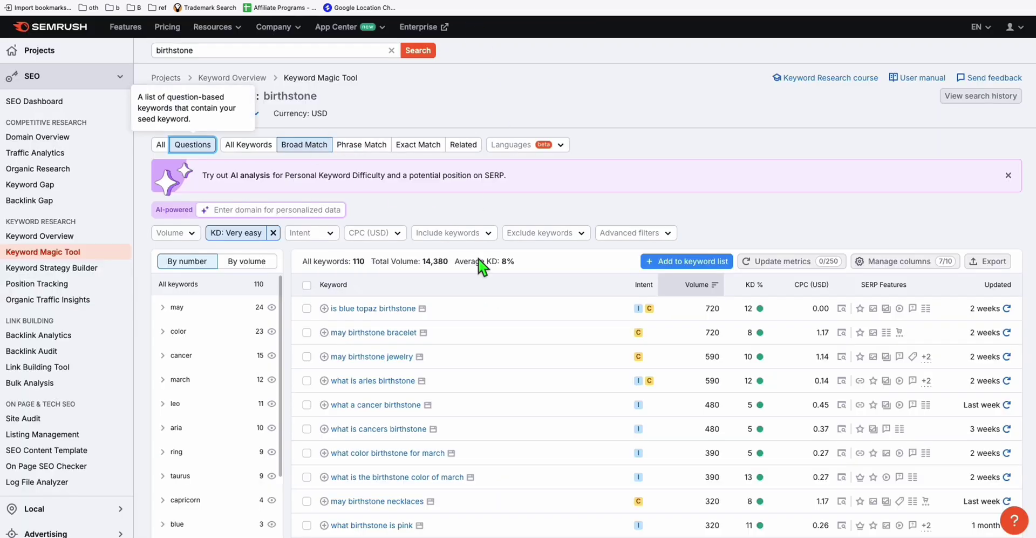
- Select the 'what is aries birthstone' keyword in Semrush's question list
scroll(419, 290, down, 2)
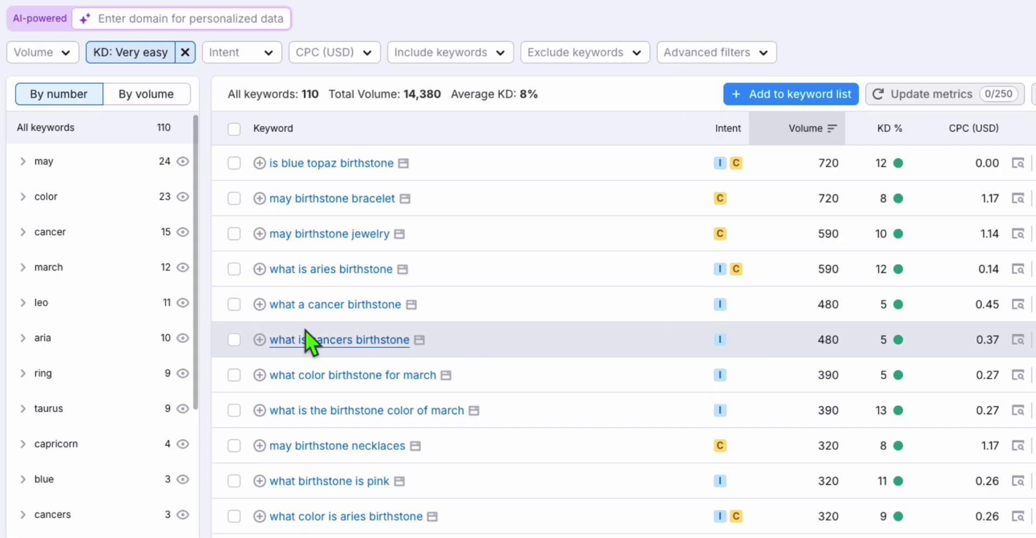
drag(395, 269, 270, 269)
- Open the Generate Single Article form and clear a wrongly pasted URL from Keyword / Topic
key(ctrl+Tab)
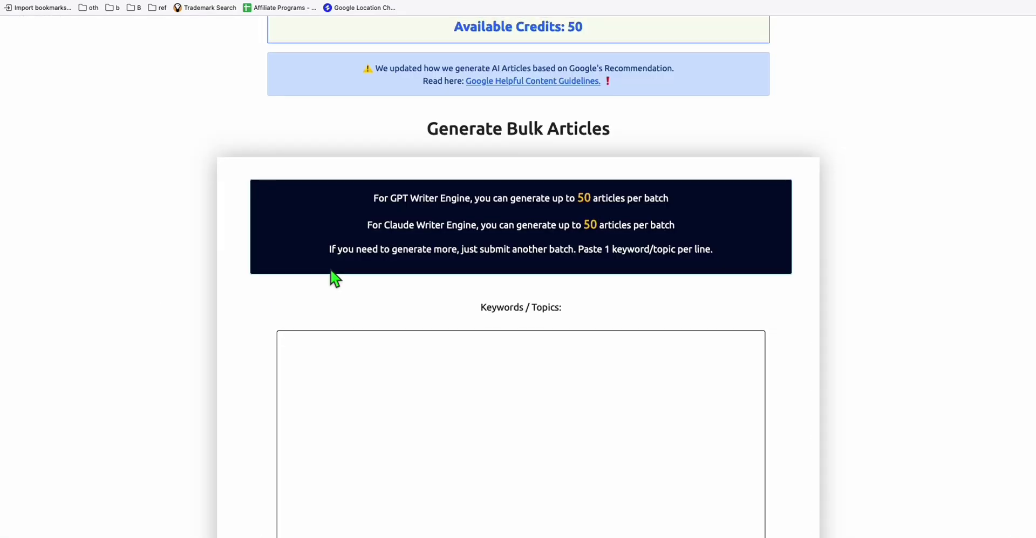
scroll(351, 254, up, 4)
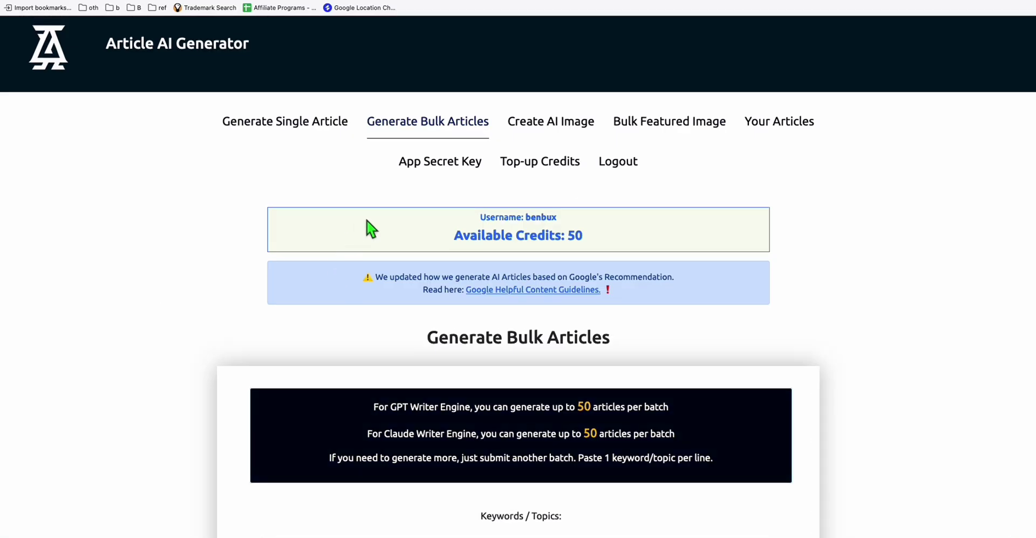
click(304, 125)
key(ctrl+Tab)
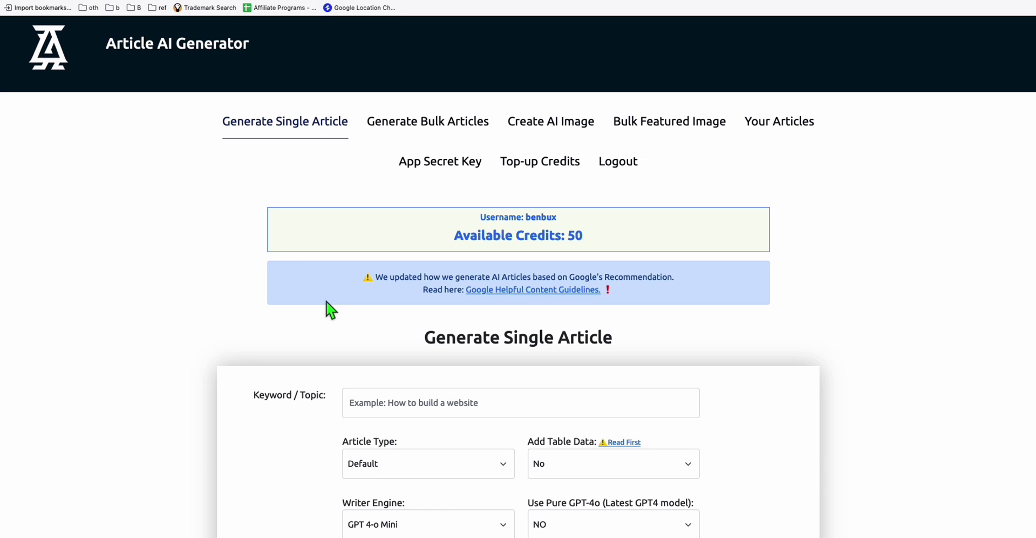
scroll(382, 318, down, 1)
click(387, 377)
text(https://claude.ai/new)
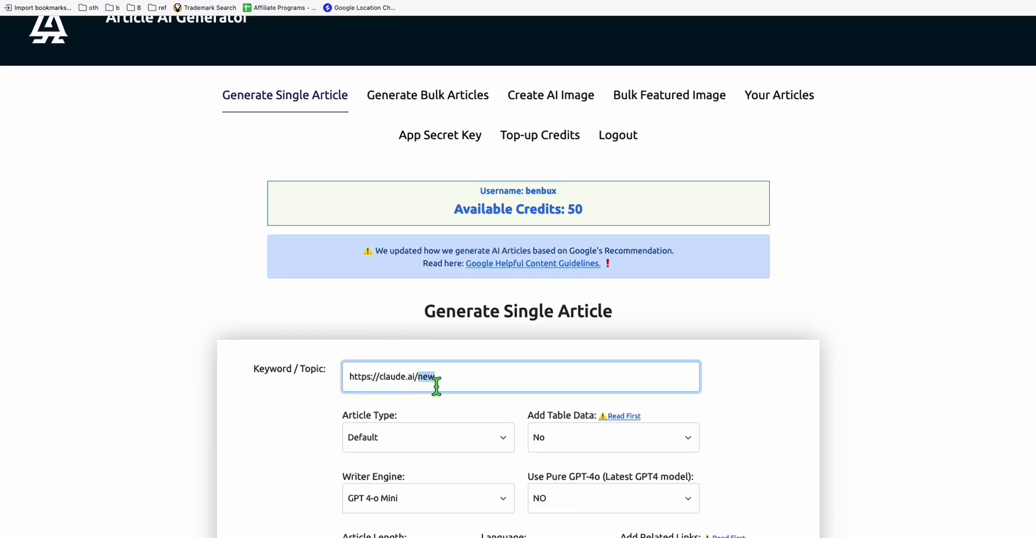
key(ctrl+a)
key(BackSpace)
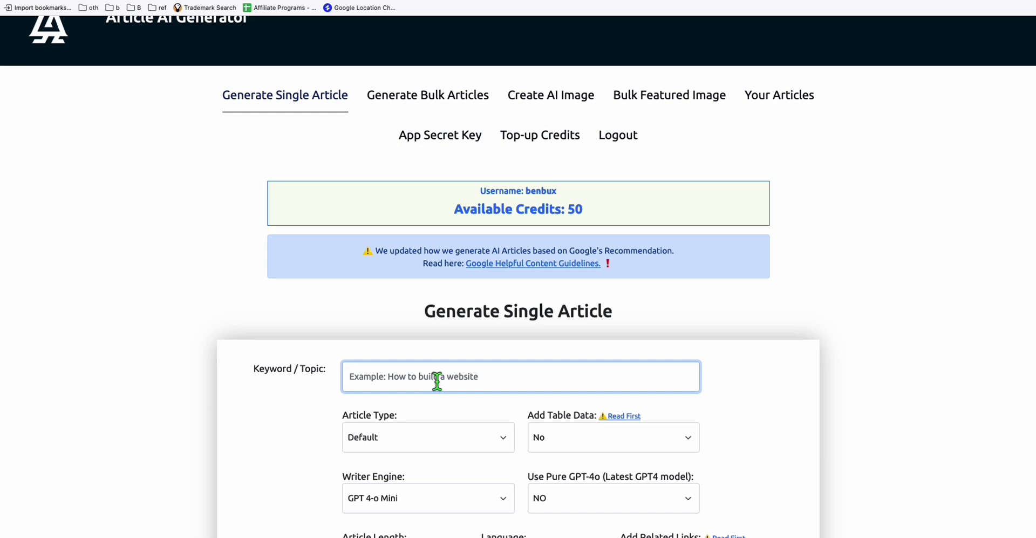
- Copy 'what is aries birthstone' from Semrush into the Keyword / Topic field
click(453, 3)
triple_click(386, 294)
key(ctrl+c)
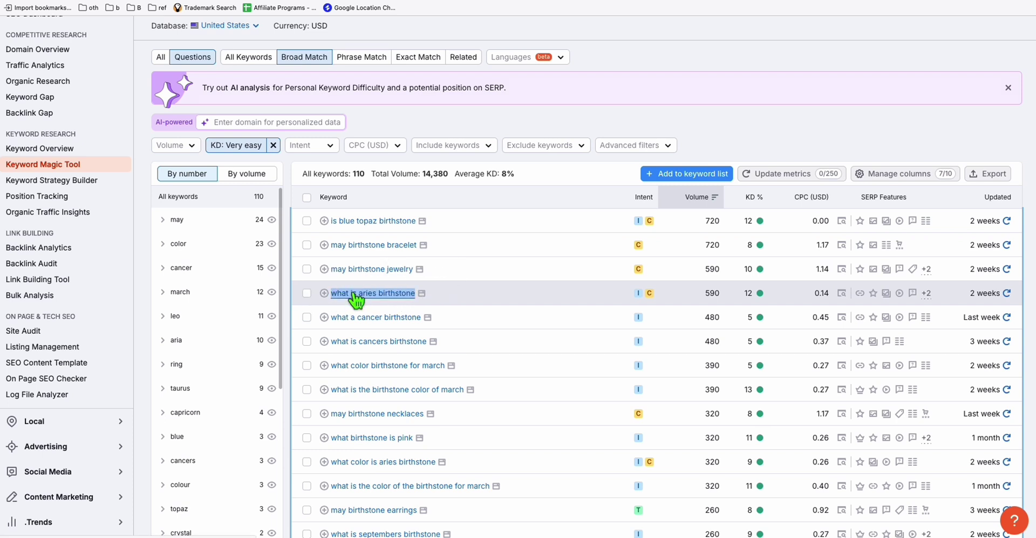
key(ctrl+Tab)
click(348, 376)
key(ctrl+v)
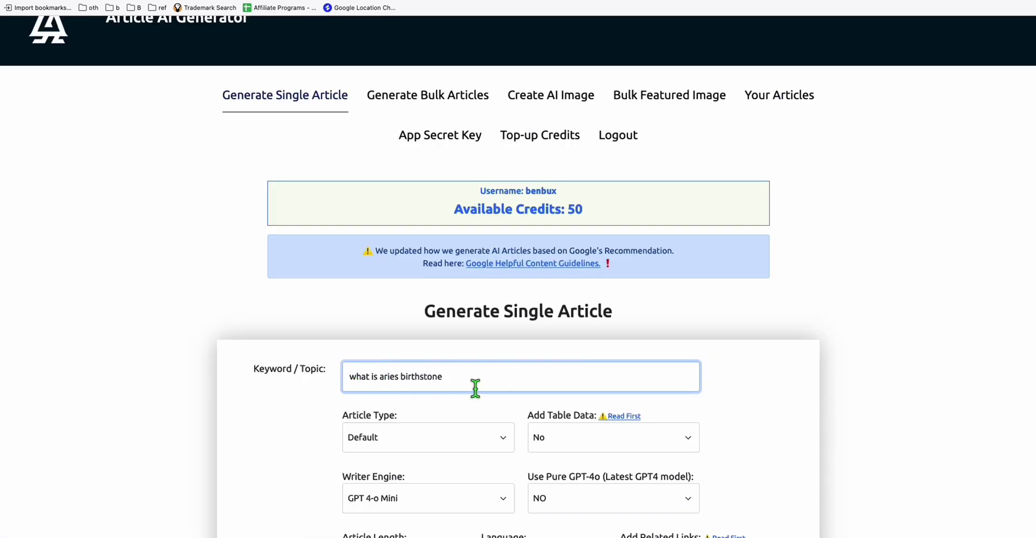
- Set Writer Engine to Claude 3.5 Haiku and Article Length to Short
scroll(426, 385, down, 3)
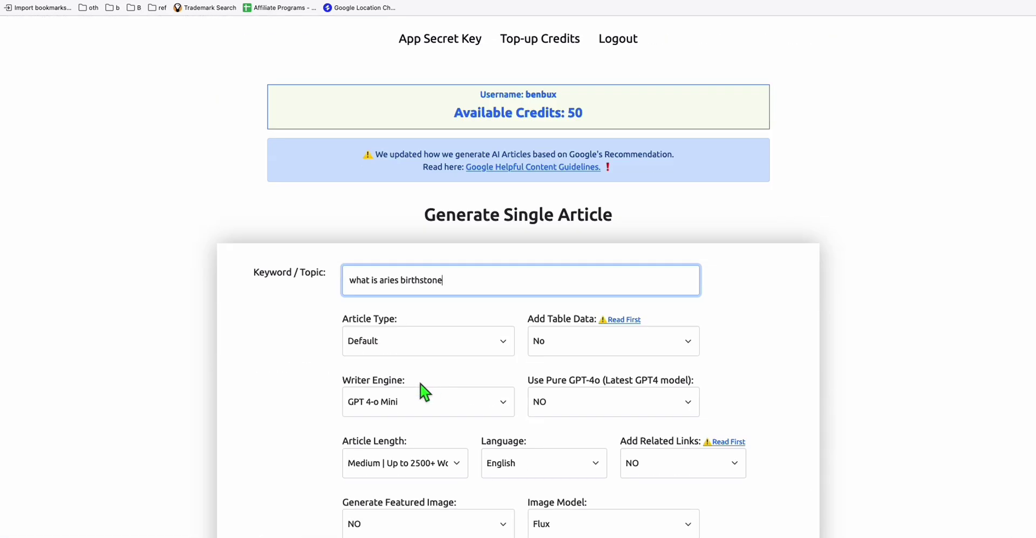
click(410, 377)
click(410, 383)
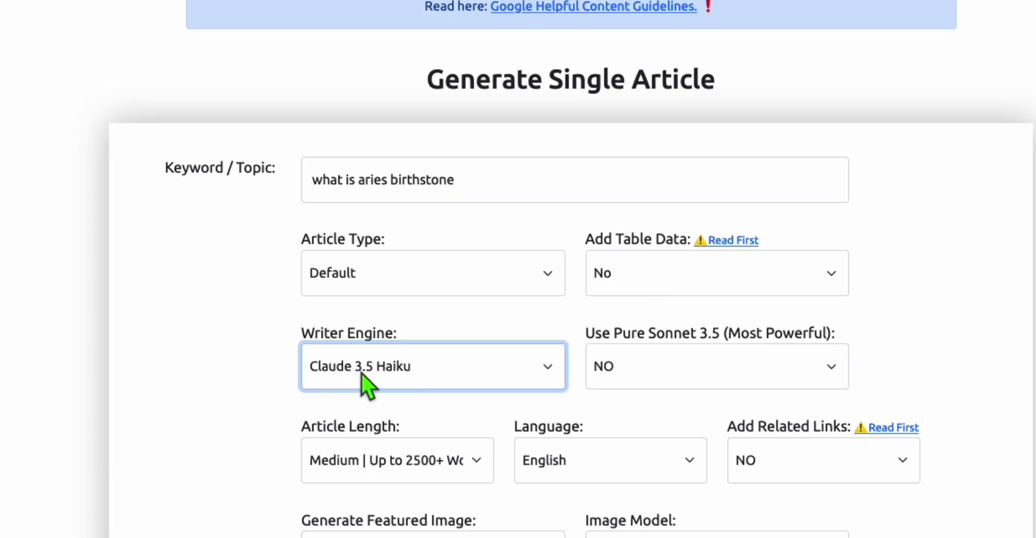
scroll(324, 394, down, 1)
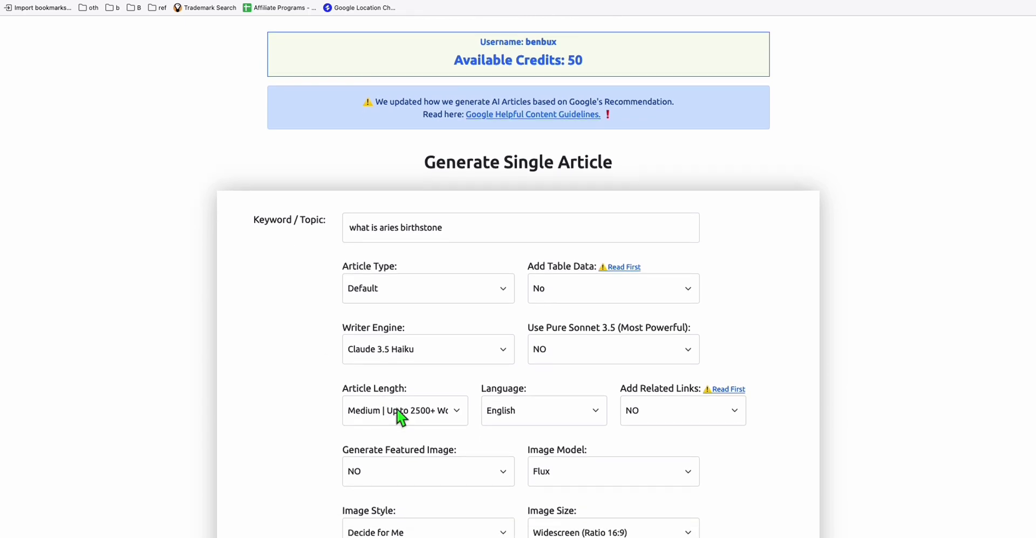
click(400, 417)
click(394, 386)
- Open the full content of the generated 'What Is Aries Birthstone' article
scroll(294, 335, down, 3)
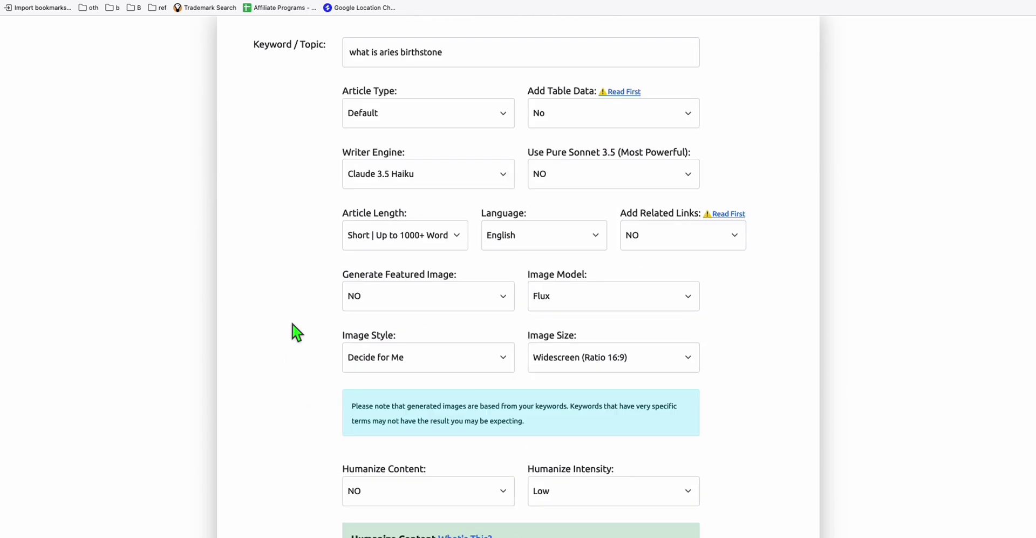
scroll(297, 331, down, 10)
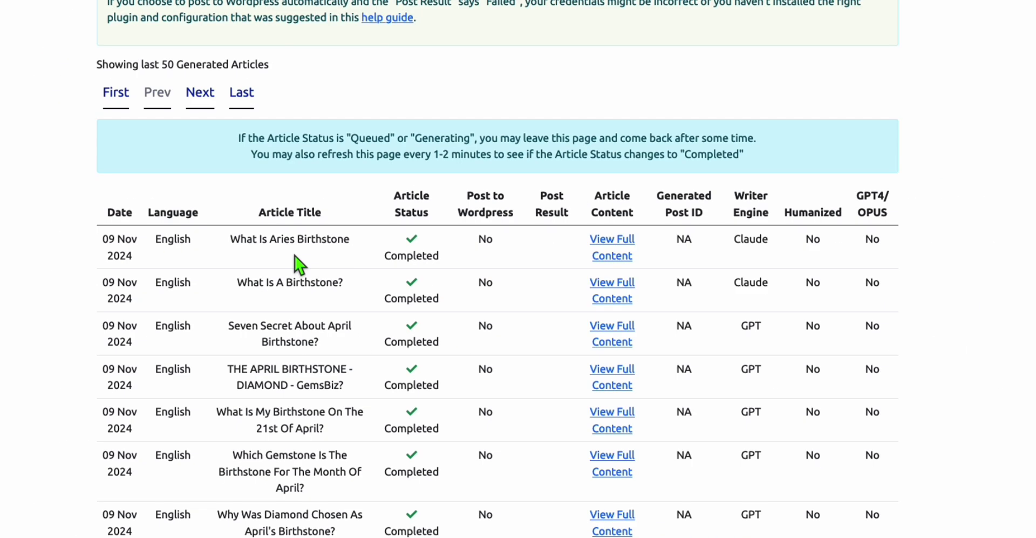
click(630, 260)
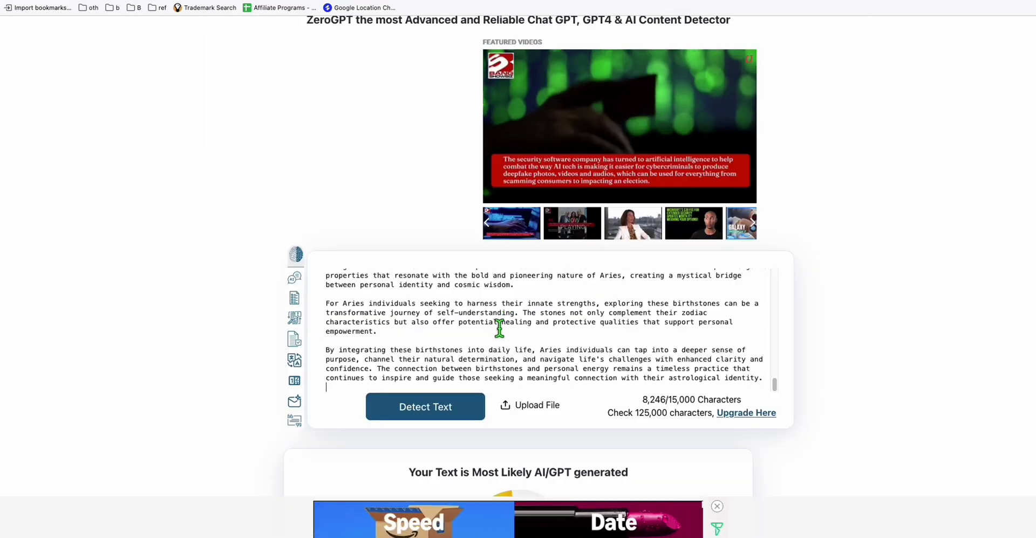
scroll(500, 331, down, 5)
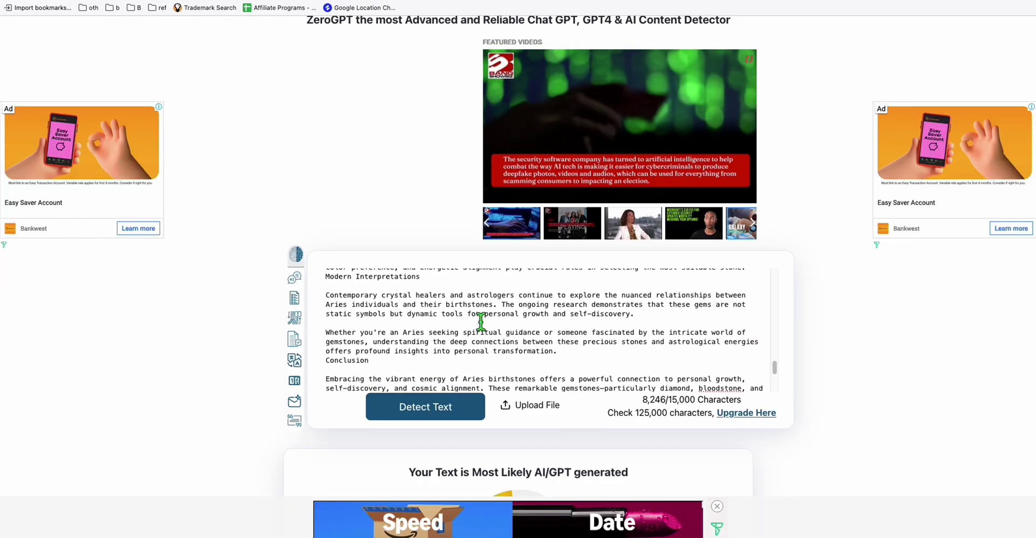
- Run ZeroGPT detection on the Aries article, scoring 40.75% AI GPT
click(426, 405)
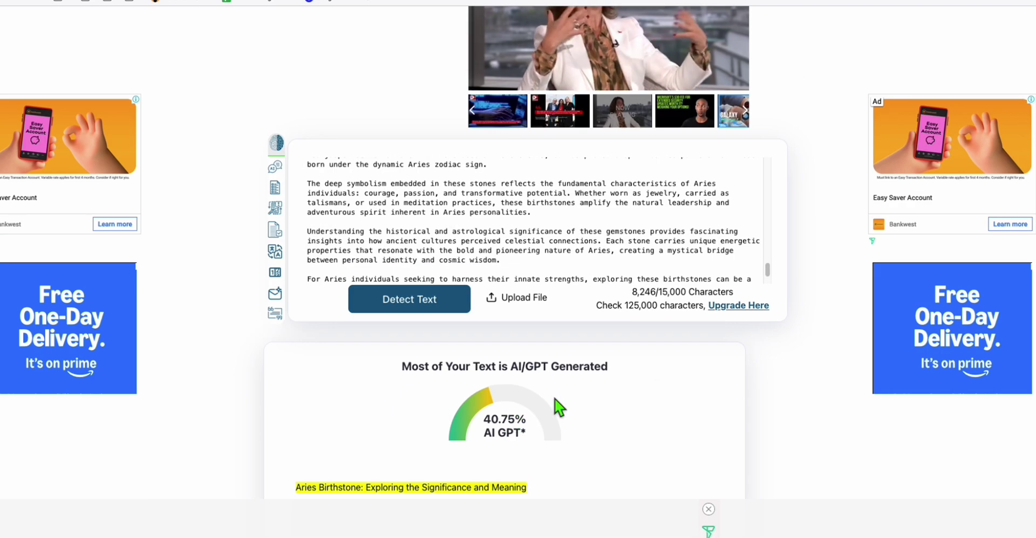
scroll(559, 406, down, 15)
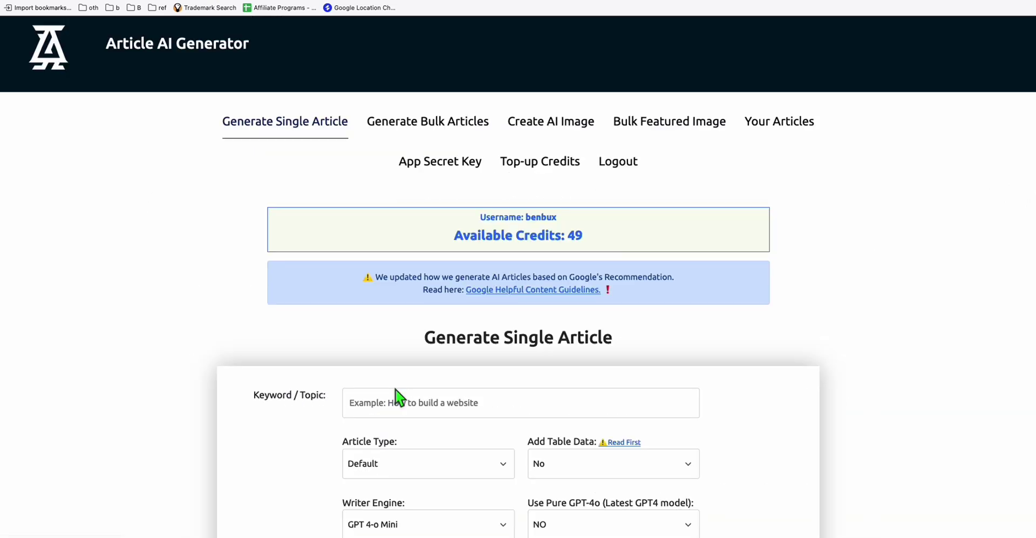
- Enter 'What Is Aries Birthstone' as the keyword, with GPT 4-o Mini engine and Short length
click(396, 394)
text(What Is Aries Birthstone)
scroll(331, 296, down, 4)
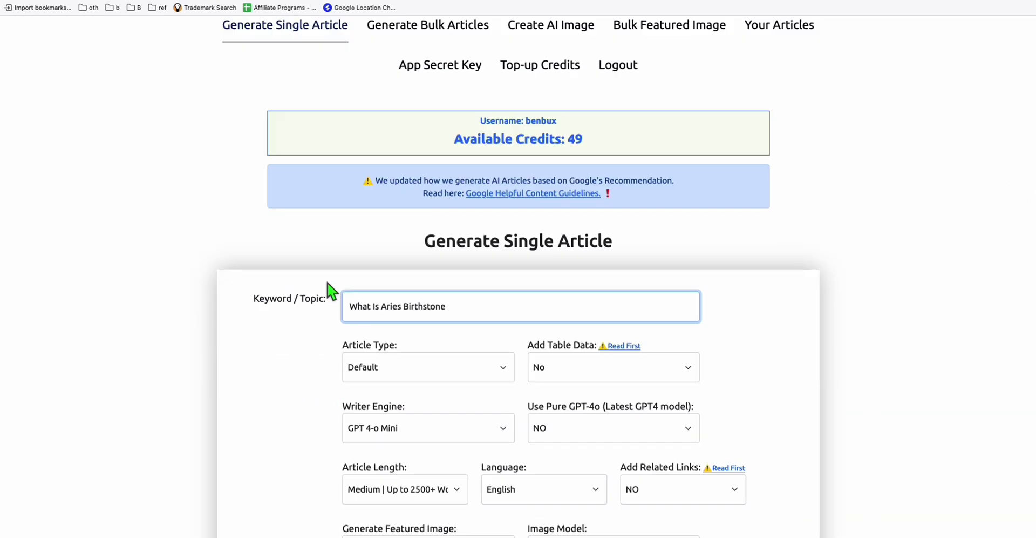
click(389, 316)
click(348, 296)
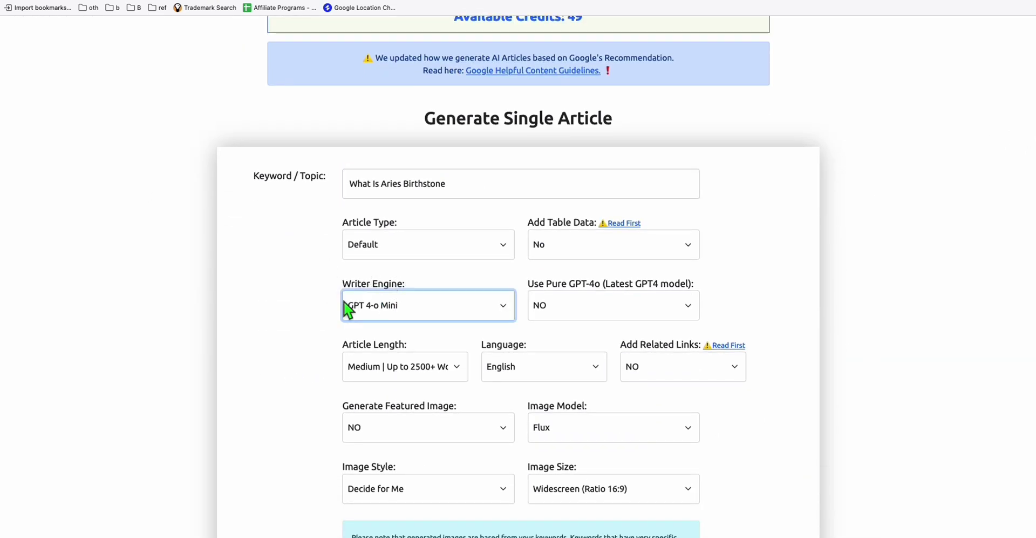
click(452, 373)
click(407, 342)
- Generate the Aries birthstone article and confirm its GPT engine in the article list
scroll(278, 323, down, 6)
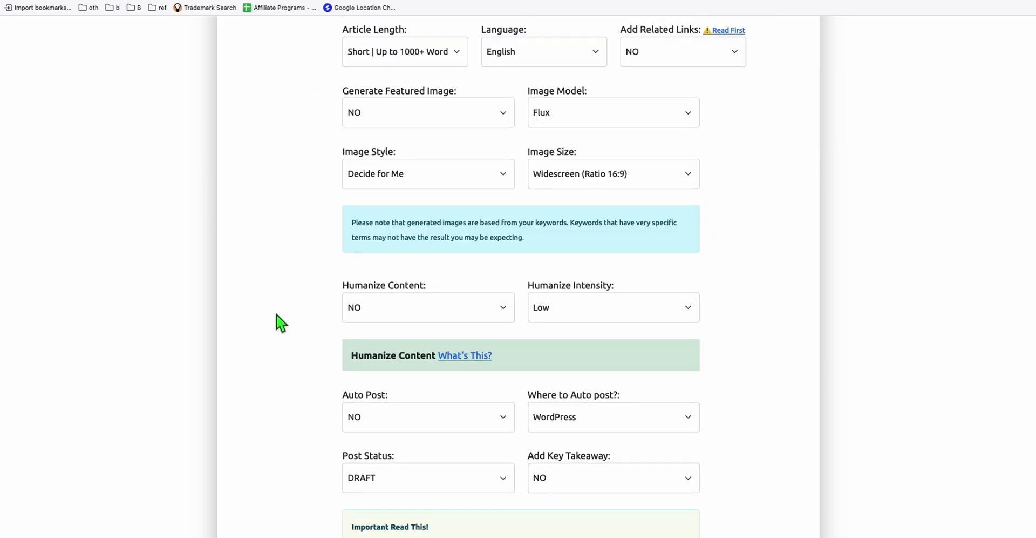
scroll(279, 324, down, 11)
click(521, 430)
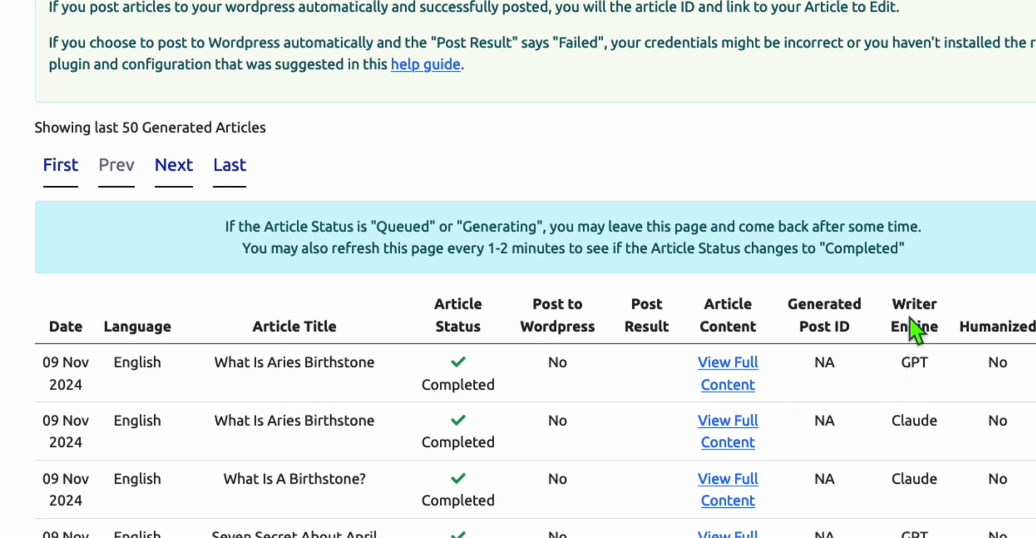
drag(925, 363, 898, 360)
click(900, 364)
- Open the new article's full content and copy all of it to the clipboard
click(726, 372)
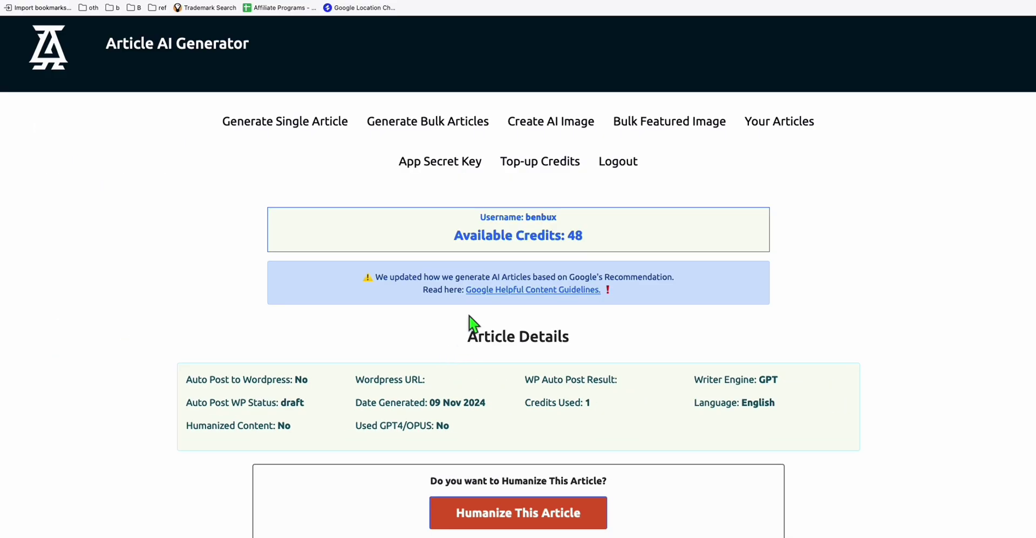
scroll(478, 321, down, 7)
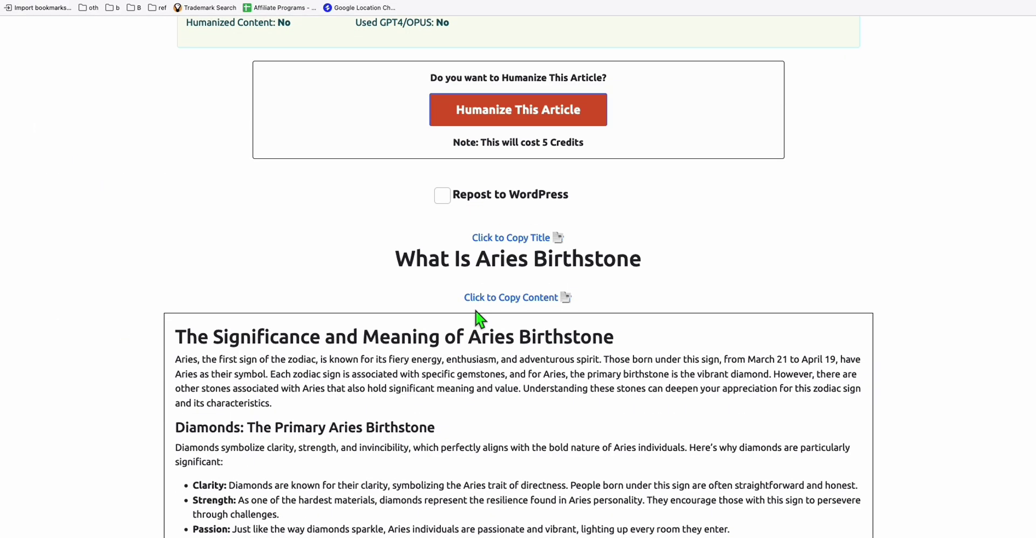
scroll(183, 367, down, 1)
scroll(270, 364, down, 5)
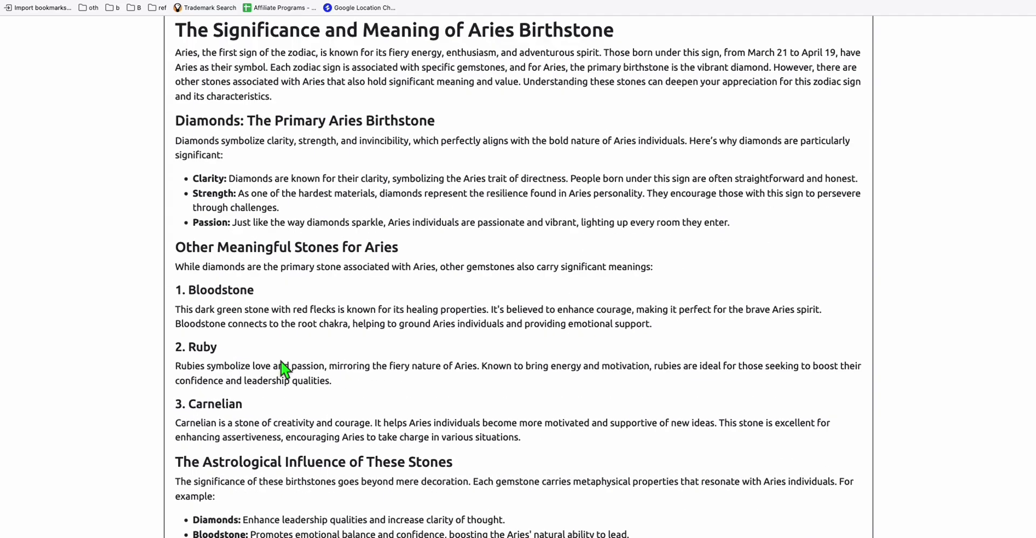
scroll(282, 365, up, 8)
scroll(515, 414, down, 1)
click(513, 412)
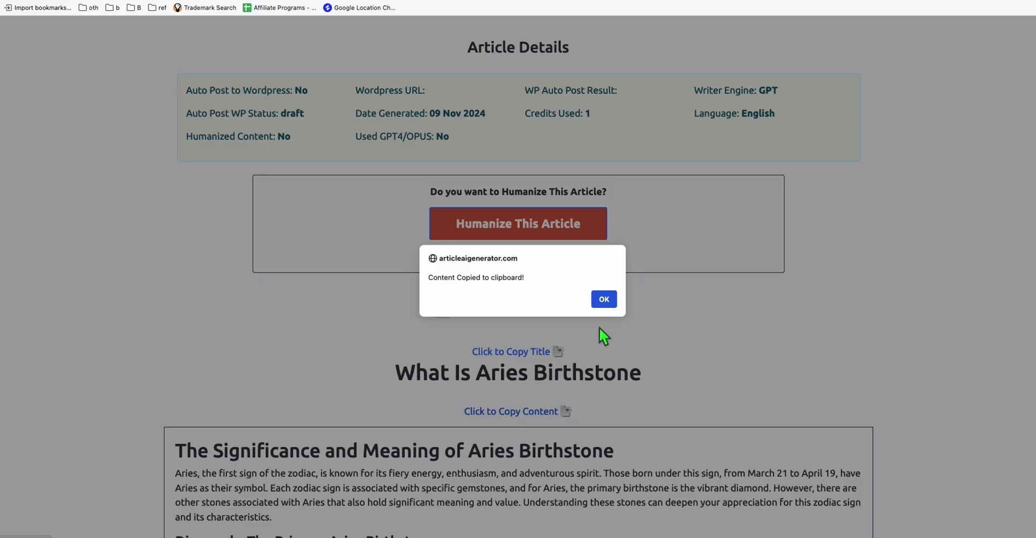
click(610, 299)
key(ctrl+Tab)
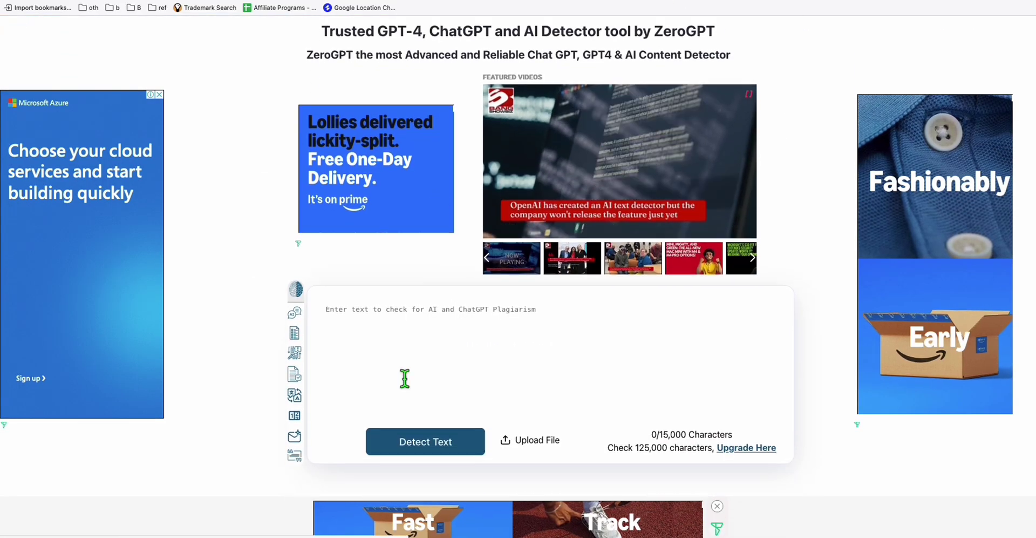
- Paste the Aries birthstone article into ZeroGPT and detect it, scoring 81.05% AI GPT
click(384, 356)
key(super+v)
scroll(410, 413, down, 1)
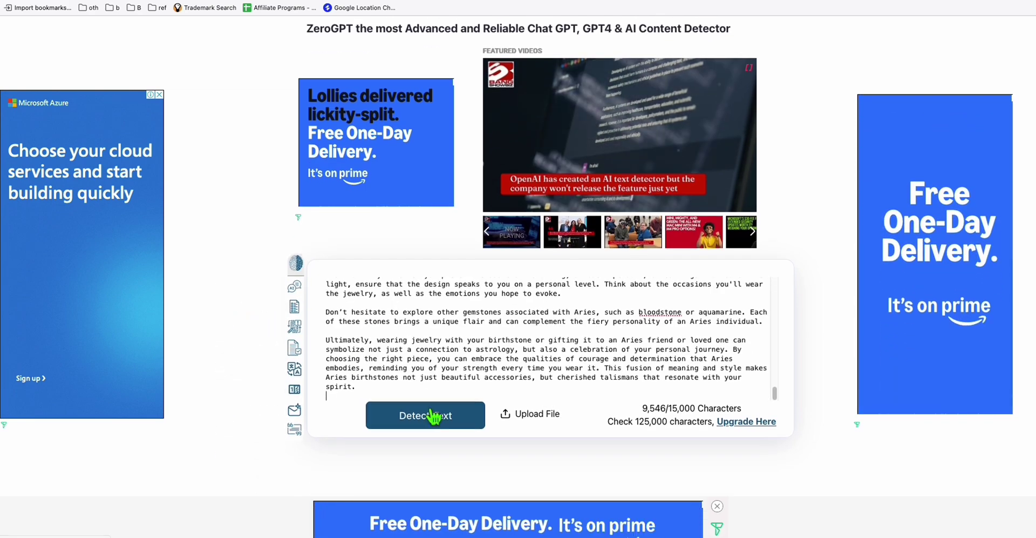
click(442, 416)
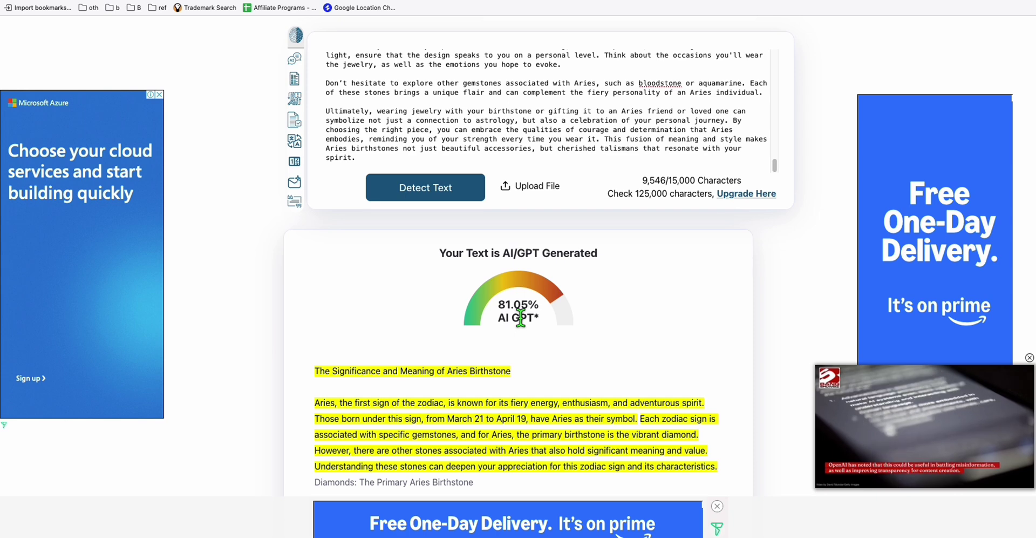
scroll(520, 318, down, 2)
scroll(521, 318, down, 2)
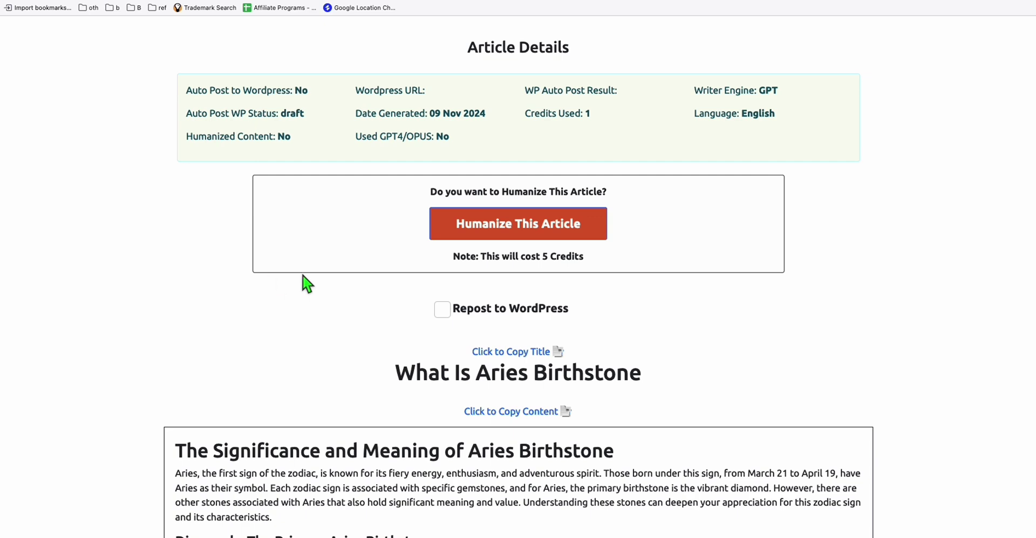
- Reopen the single-article form and leave Humanize Content at NO after trying YES
scroll(335, 300, up, 5)
click(268, 129)
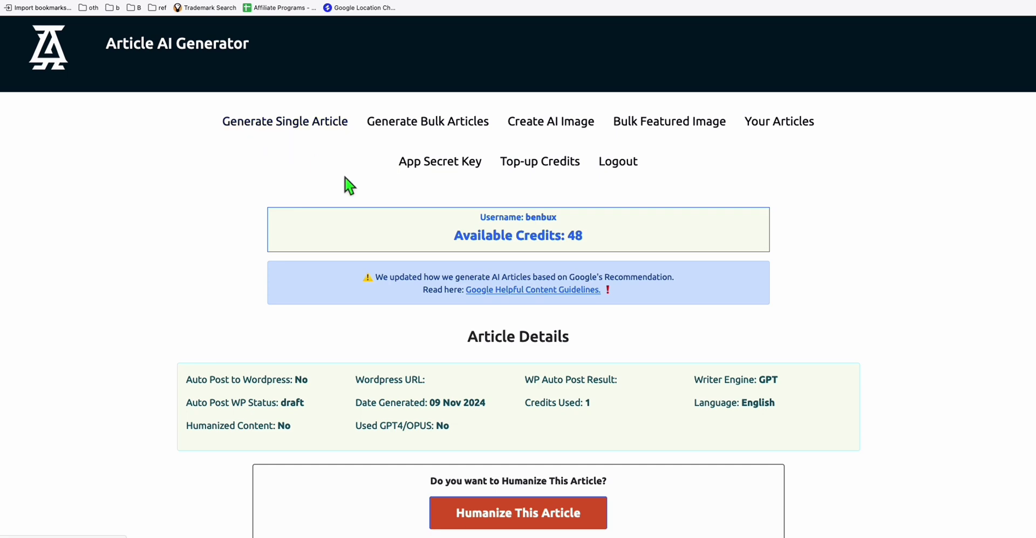
scroll(435, 382, down, 9)
click(423, 372)
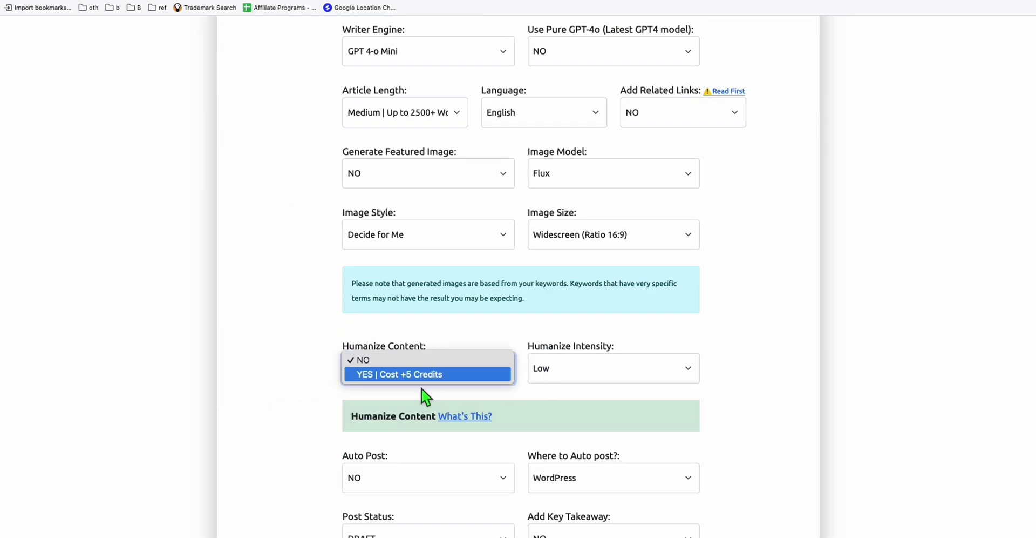
click(410, 375)
click(414, 369)
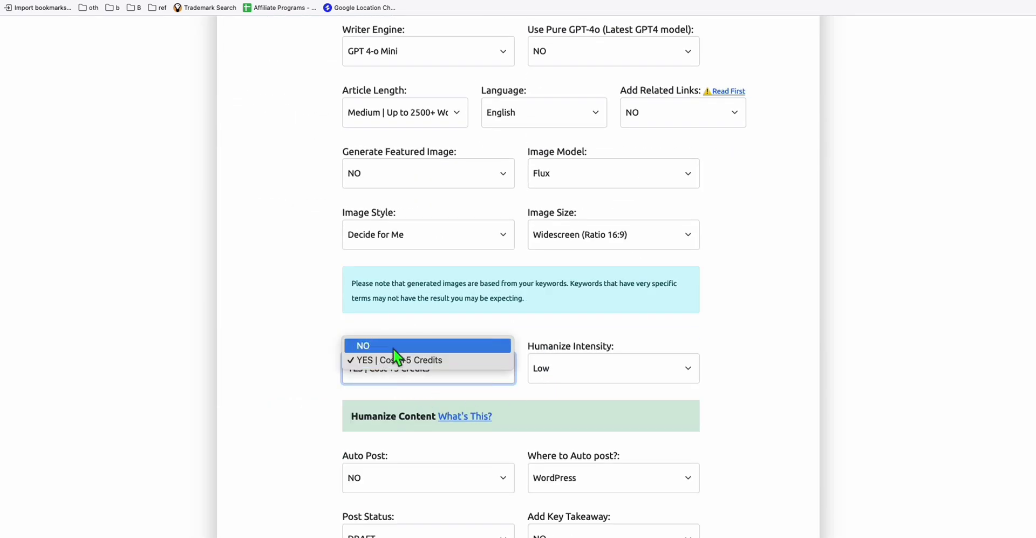
click(400, 343)
- Set the writer engine to Claude 3.5 Haiku
scroll(396, 255, up, 2)
scroll(400, 263, up, 2)
click(386, 229)
click(391, 246)
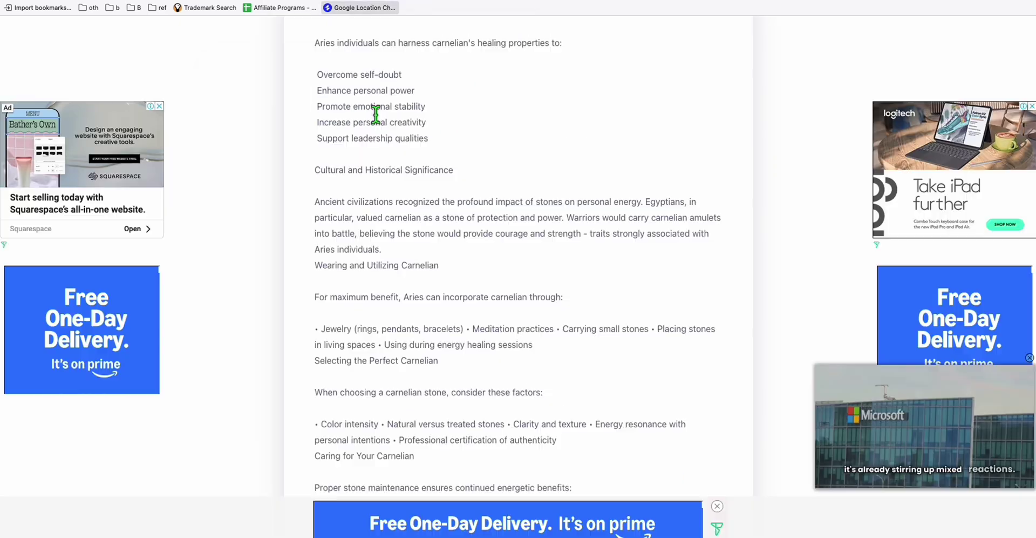
- Review ZeroGPT's 40.75% AI result for the Claude Aries article, then return to Semrush
scroll(434, 276, down, 2)
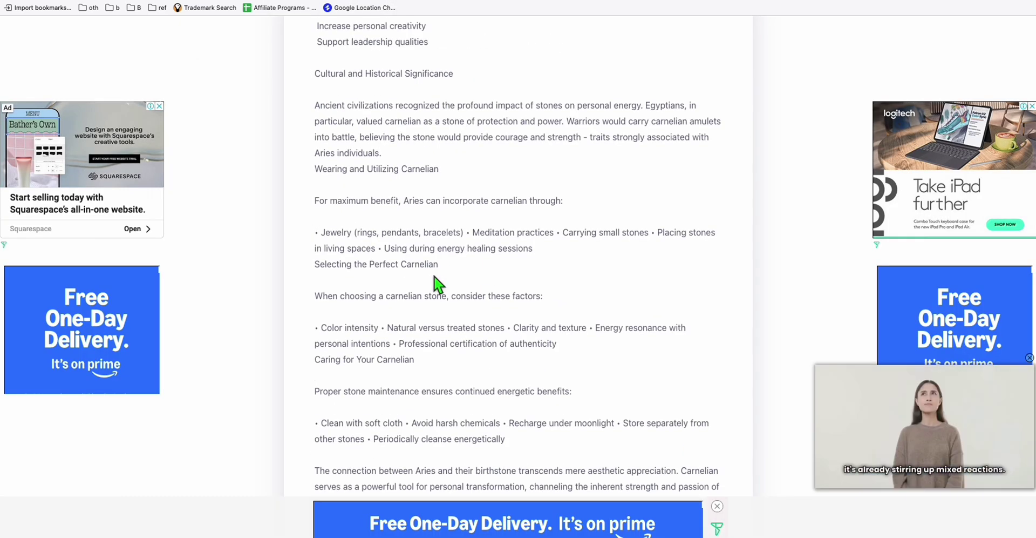
scroll(437, 281, up, 10)
scroll(439, 292, down, 2)
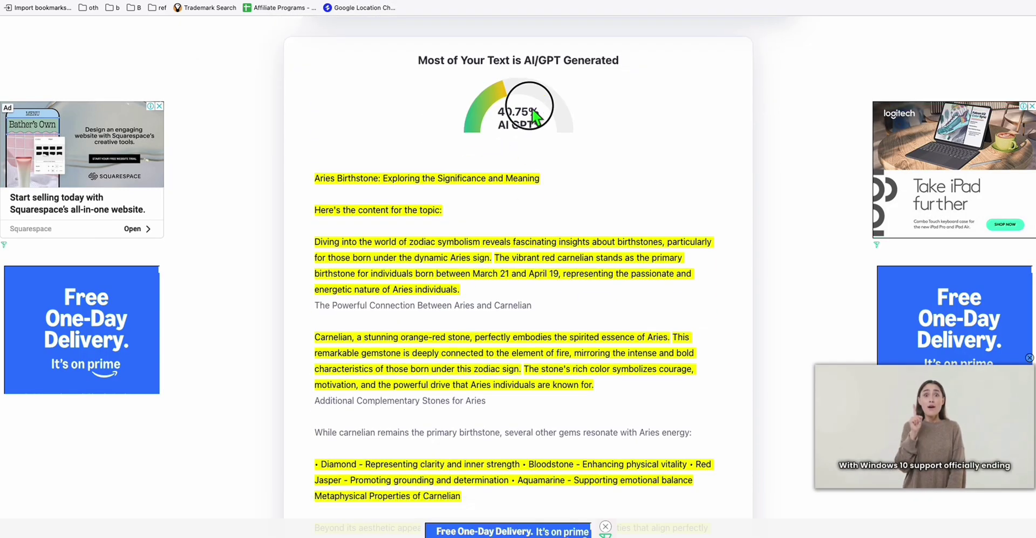
scroll(531, 199, down, 5)
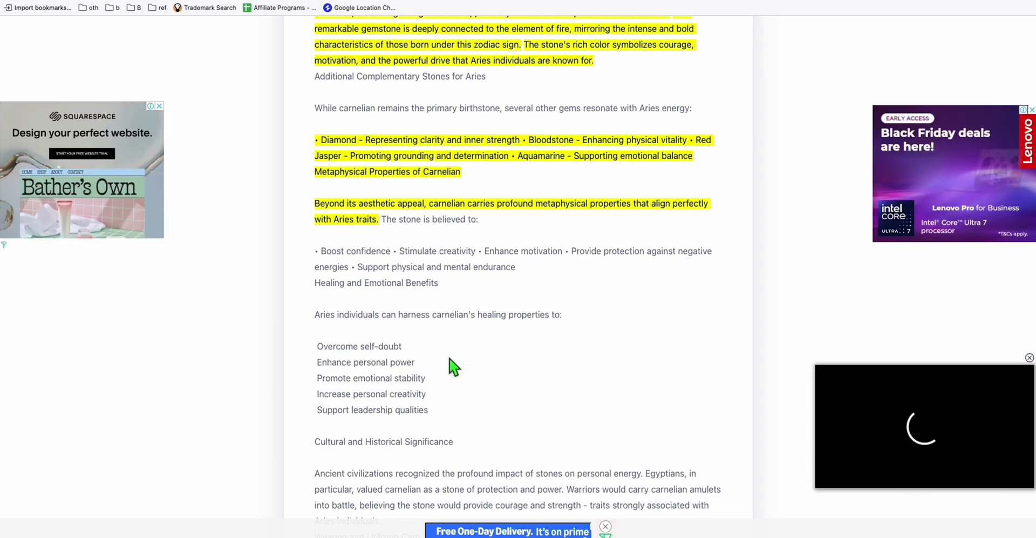
click(456, 1)
- Search Keyword Magic Tool for 'solar power' and copy the keyword 'does solar power work at night'
scroll(372, 253, up, 2)
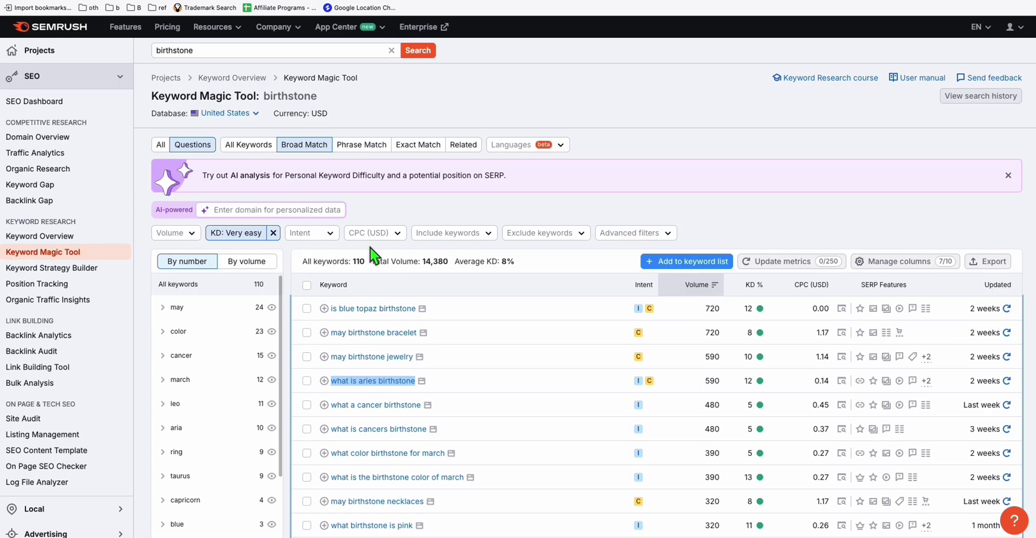
click(204, 52)
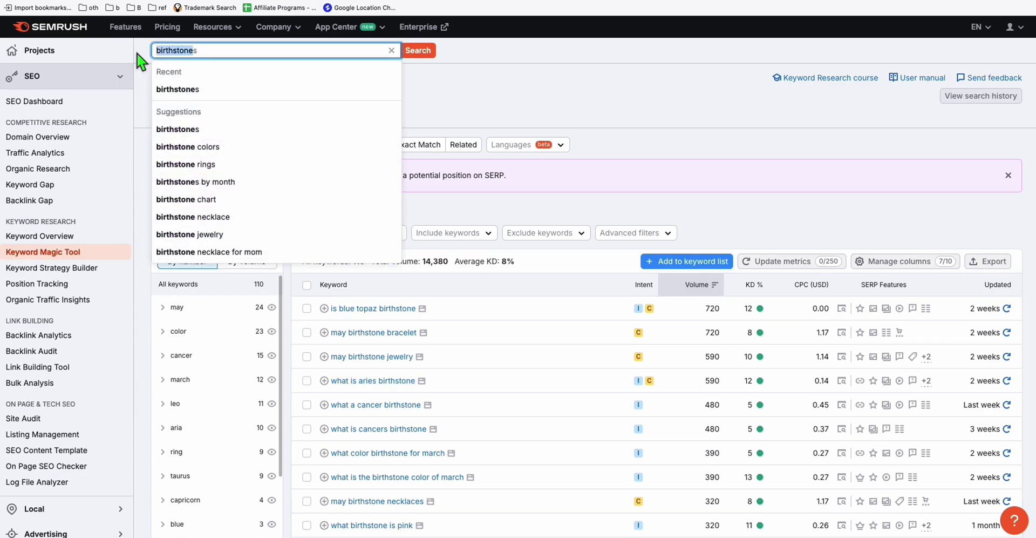
text(solar power)
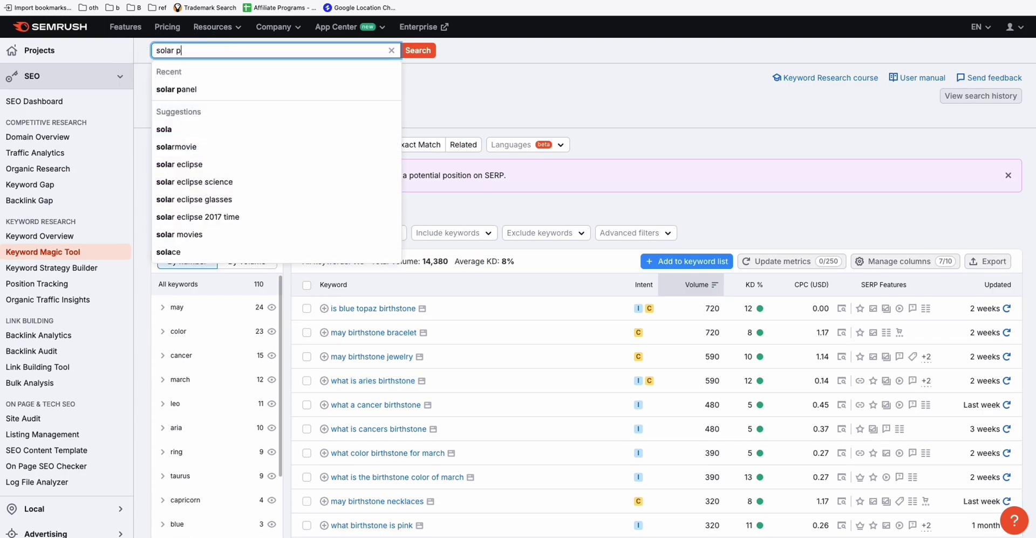
key(Return)
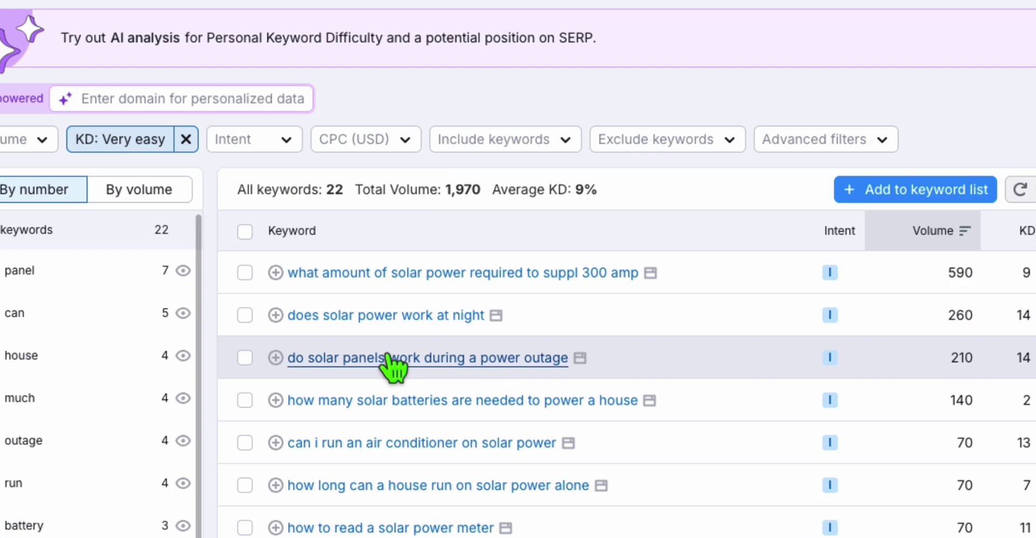
drag(484, 317, 288, 316)
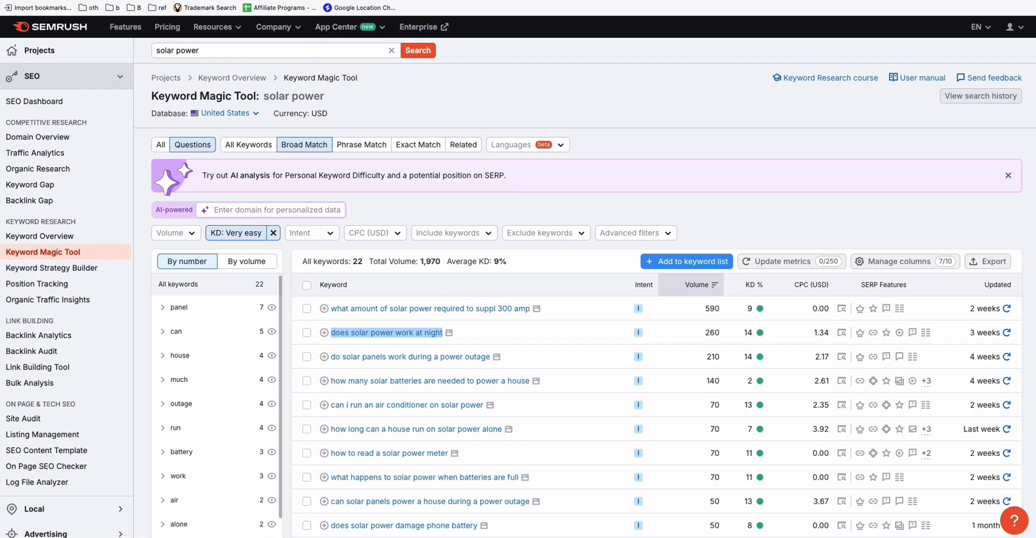
key(ctrl+Tab)
- Enter 'does solar power work at night' as the keyword with Short article length
scroll(359, 210, up, 3)
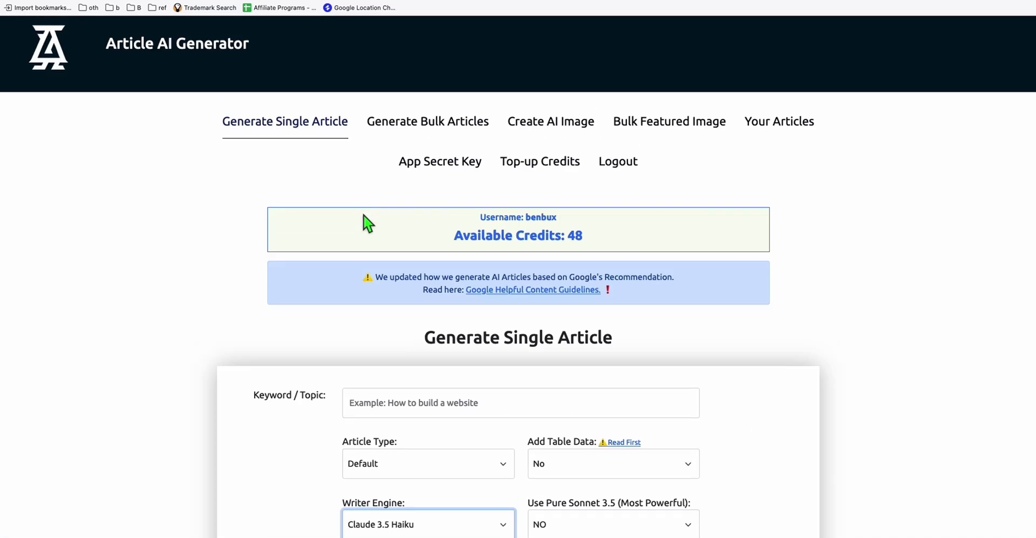
scroll(367, 222, down, 1)
click(395, 385)
key(ctrl+v)
scroll(493, 366, down, 5)
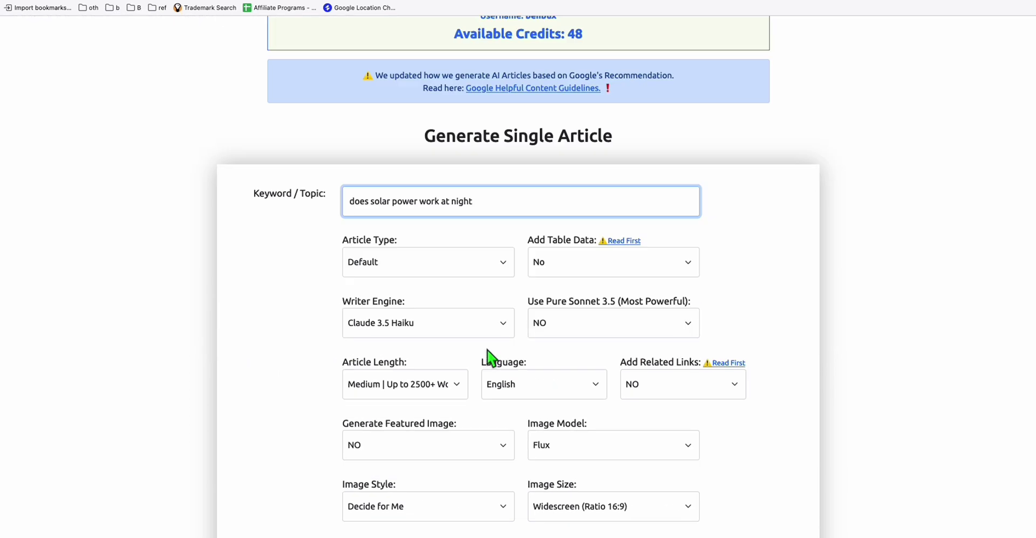
click(442, 384)
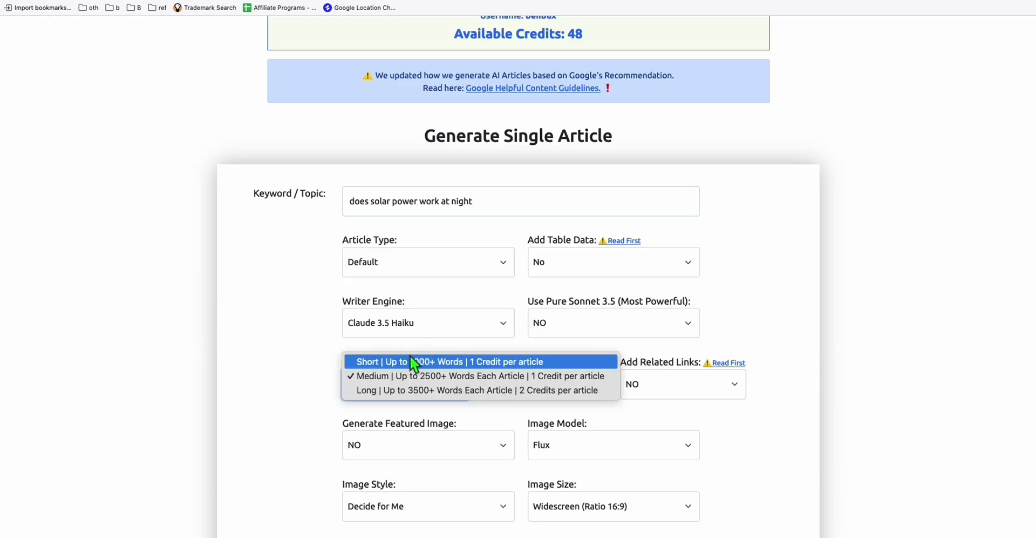
click(356, 361)
click(300, 361)
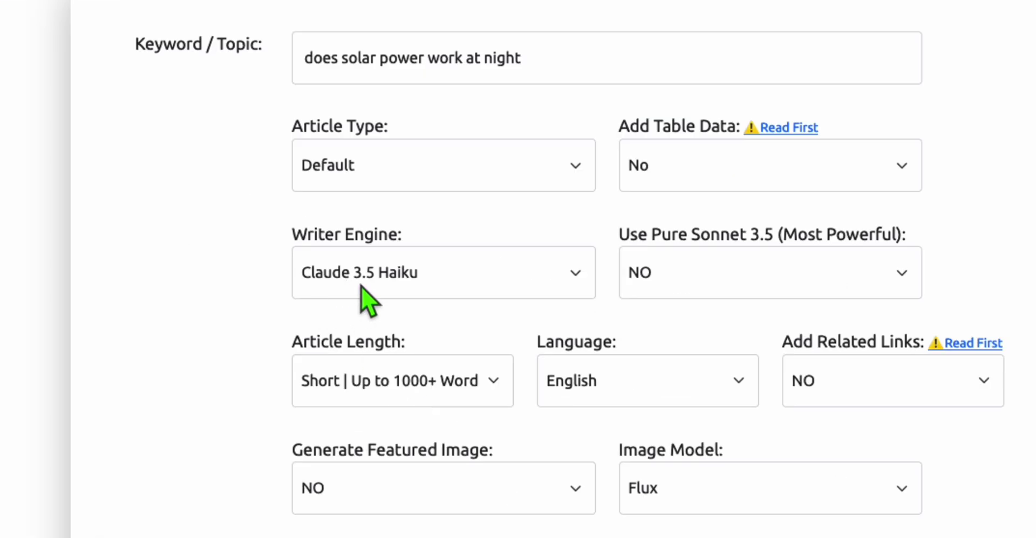
- Generate the solar power article and copy its full content
scroll(632, 264, down, 3)
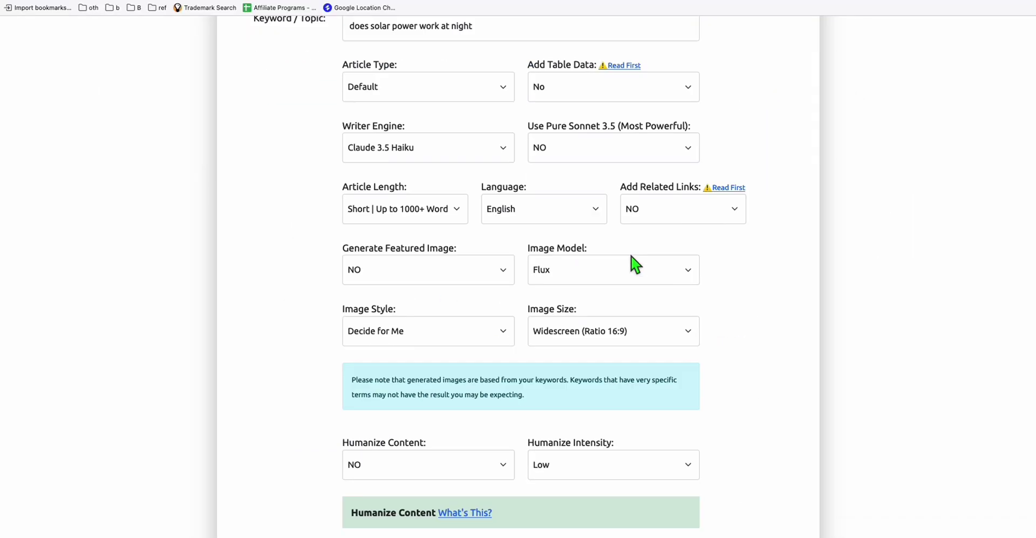
scroll(636, 265, down, 10)
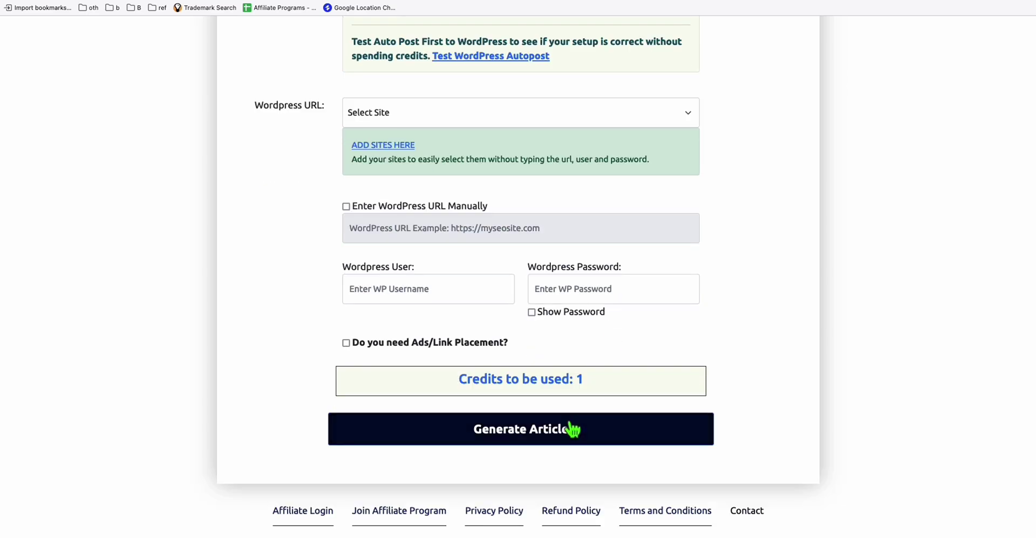
click(574, 430)
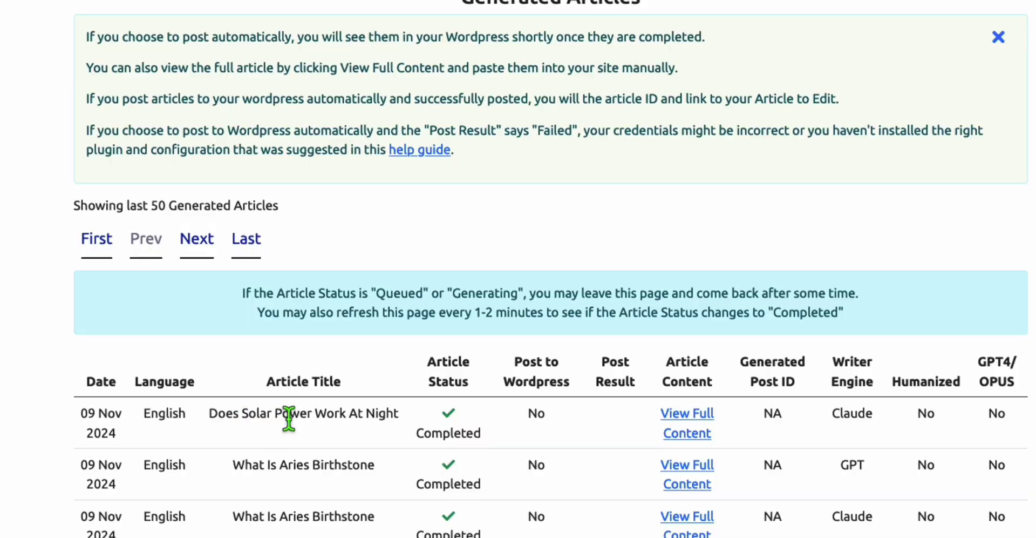
click(692, 429)
scroll(540, 293, down, 15)
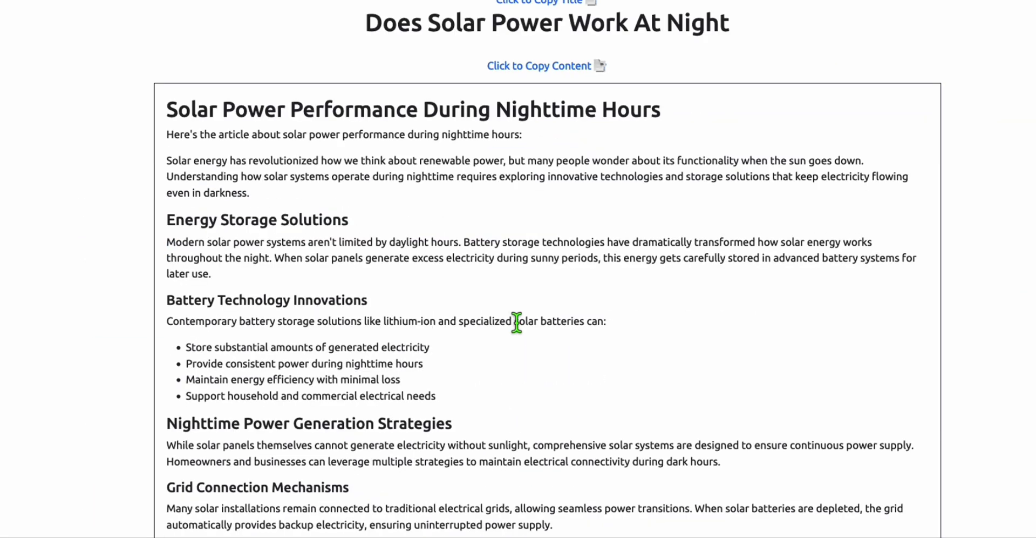
scroll(517, 322, down, 4)
scroll(529, 319, up, 10)
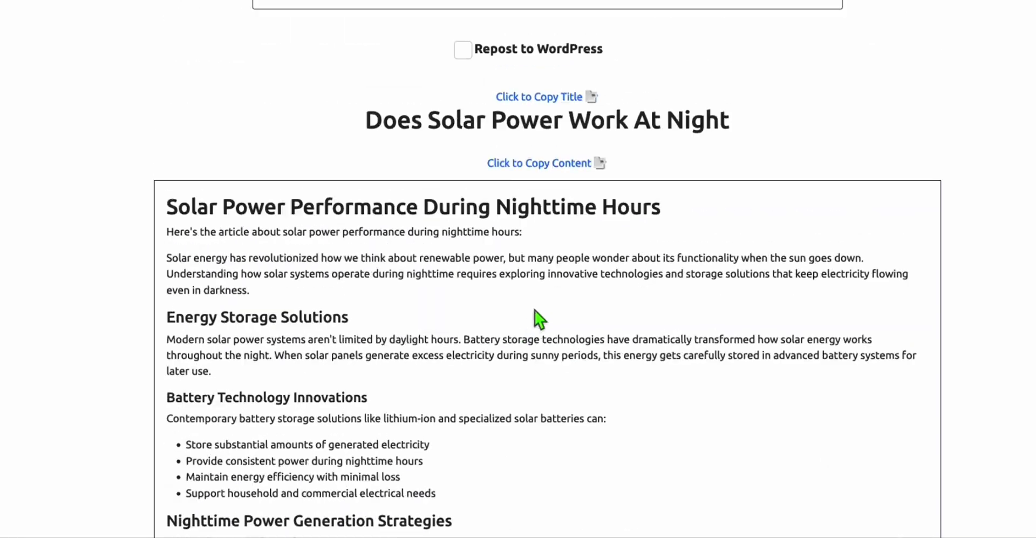
click(549, 167)
click(641, 270)
click(698, 3)
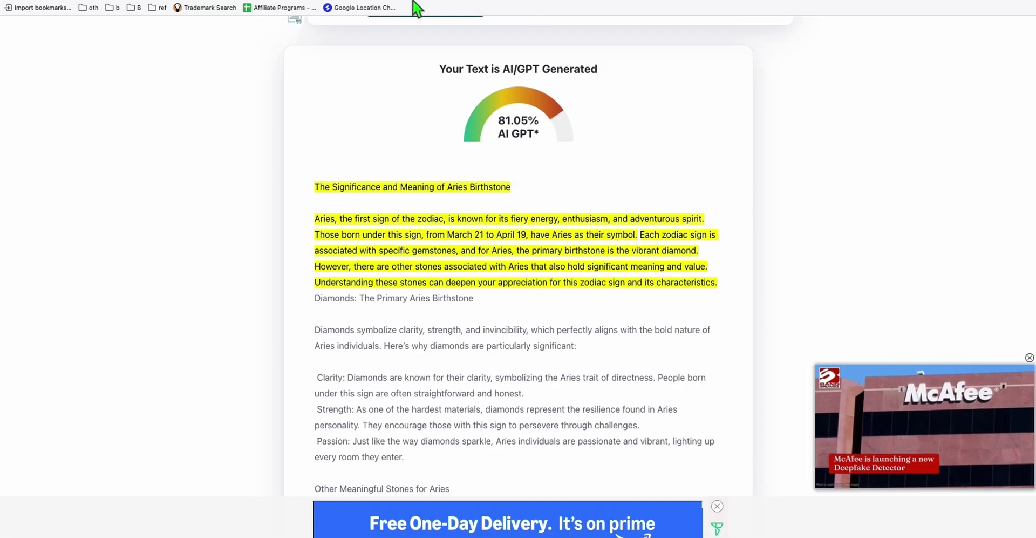
- Reload ZeroGPT, paste the solar article, and run AI detection on it
key(super+r)
click(397, 196)
key(super+v)
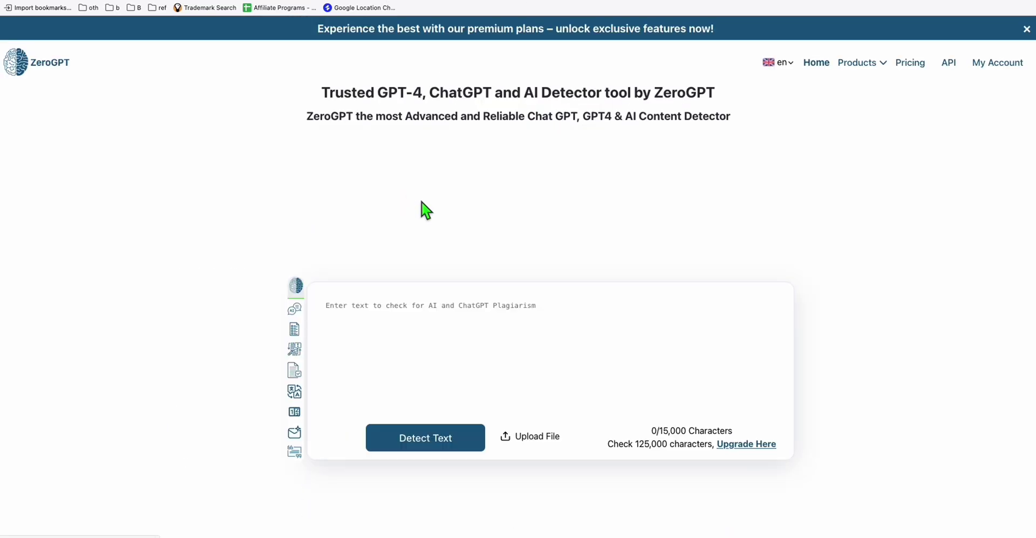
scroll(427, 211, down, 5)
key(super+v)
click(432, 249)
scroll(426, 251, down, 1)
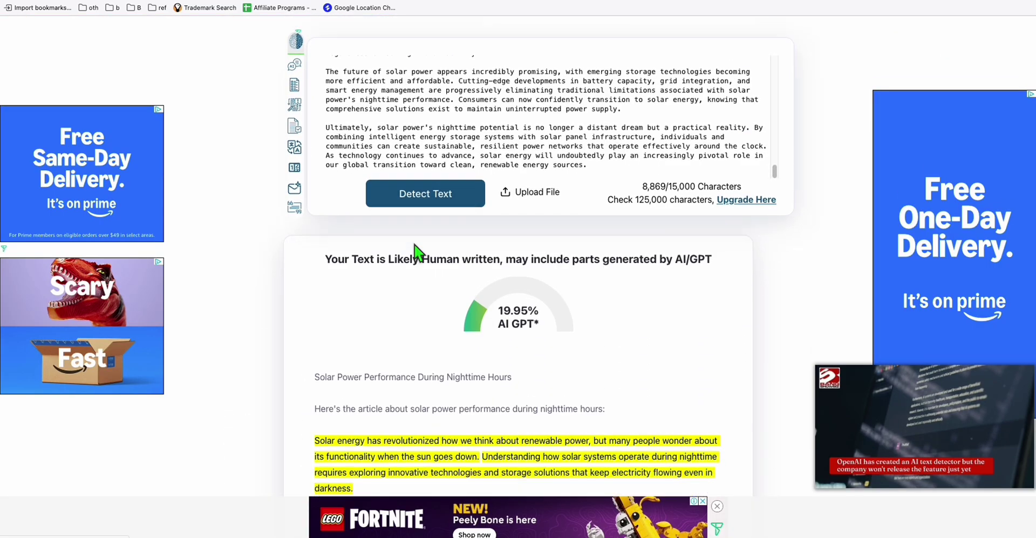
scroll(415, 251, down, 2)
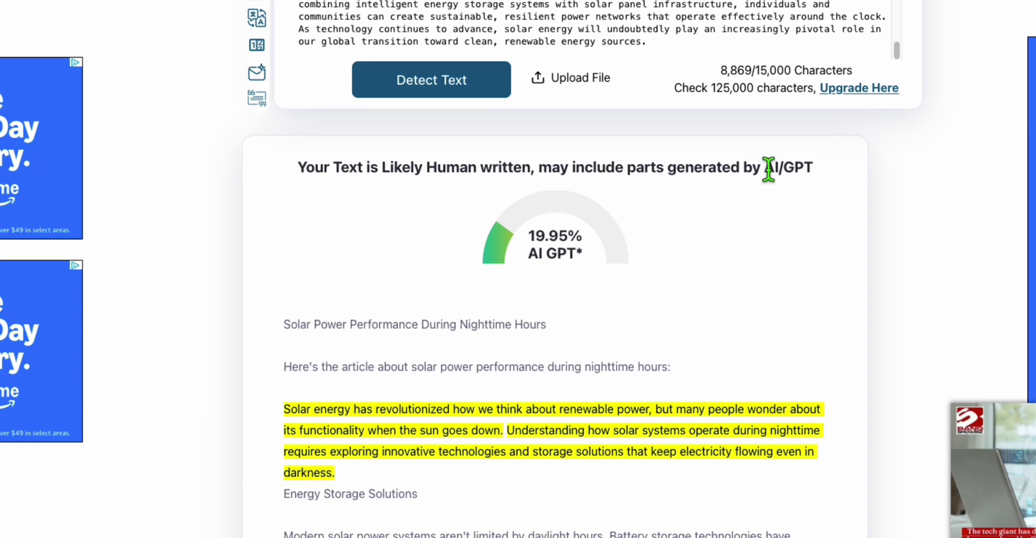
scroll(736, 184, down, 8)
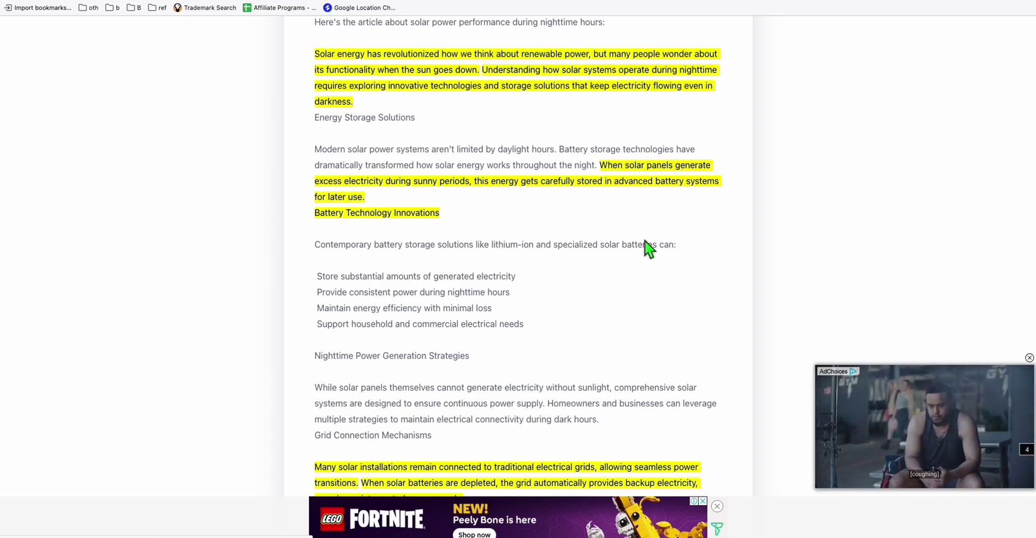
- Review the 19.95% AI score and the highlighted AI sentences in the result
scroll(645, 244, up, 2)
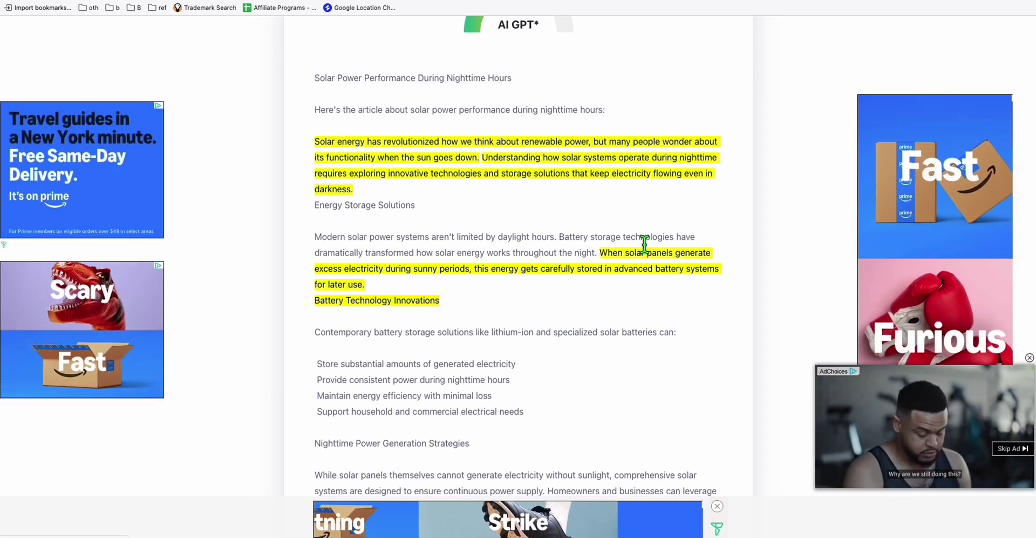
scroll(530, 260, up, 5)
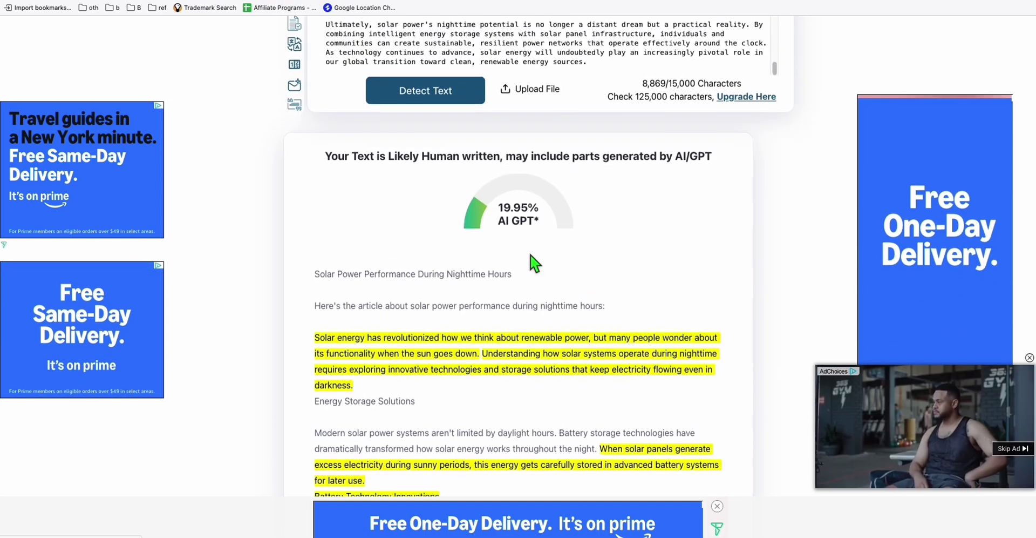
drag(351, 179, 546, 194)
click(575, 205)
scroll(573, 205, up, 6)
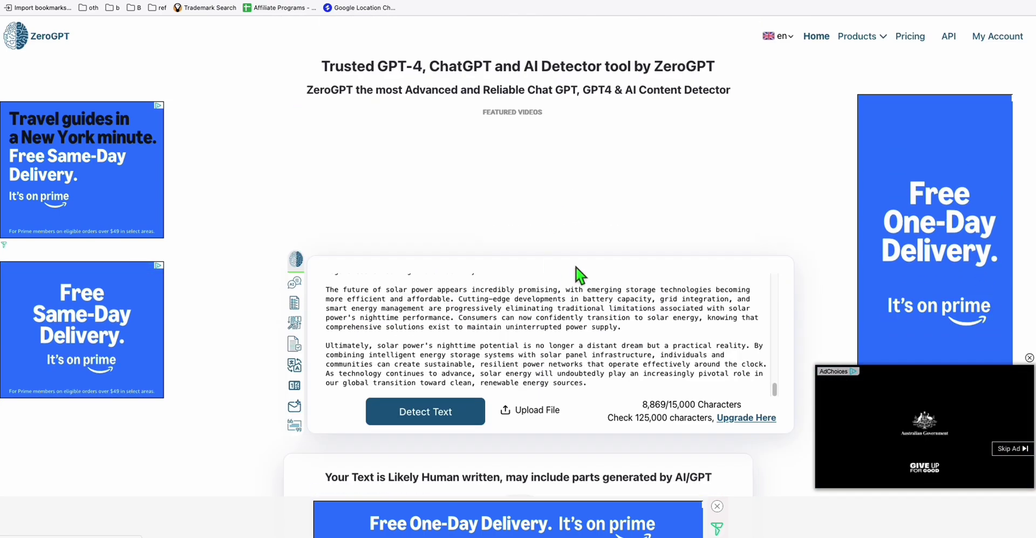
scroll(571, 254, down, 4)
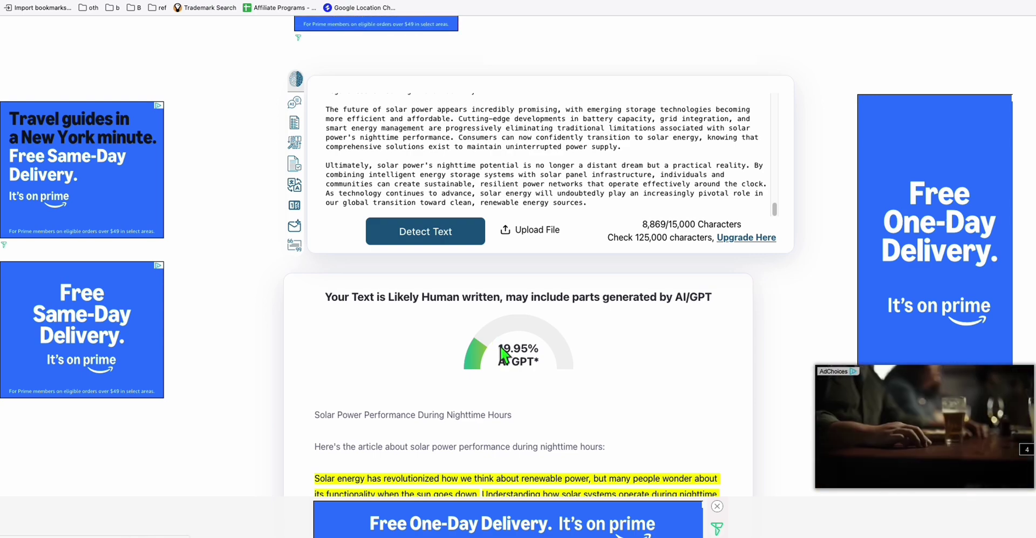
scroll(504, 352, down, 5)
scroll(507, 340, up, 3)
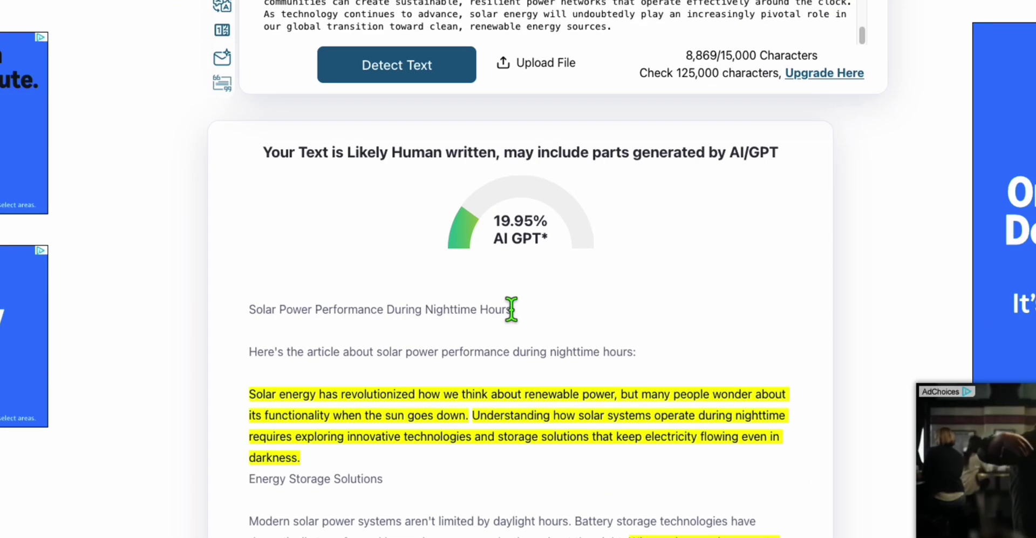
scroll(518, 265, down, 7)
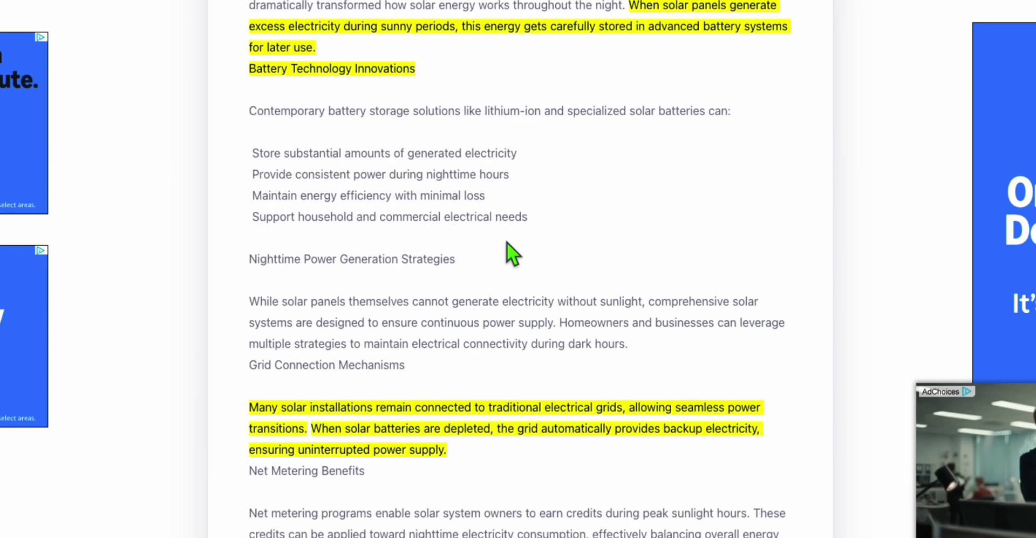
scroll(507, 242, down, 8)
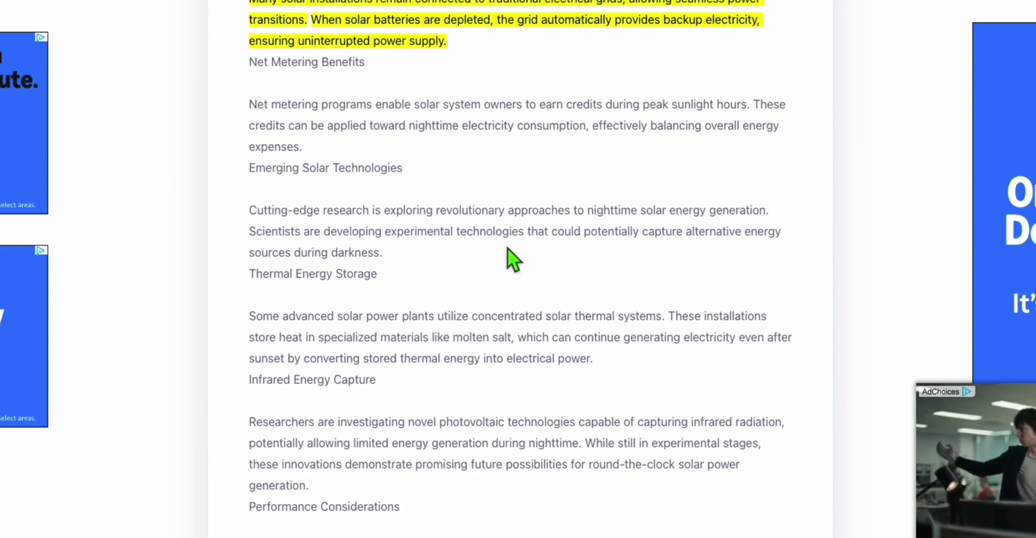
scroll(507, 248, down, 5)
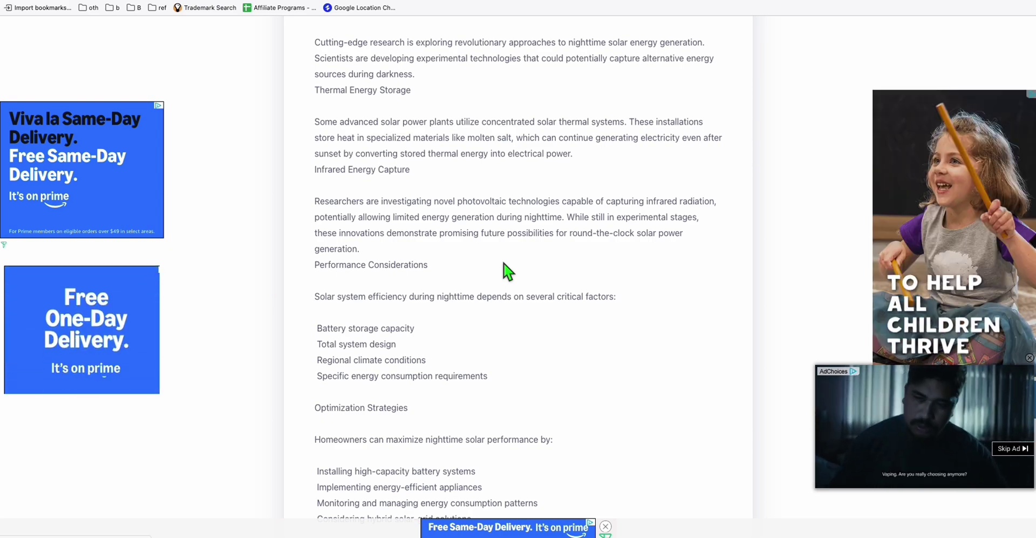
scroll(518, 302, up, 8)
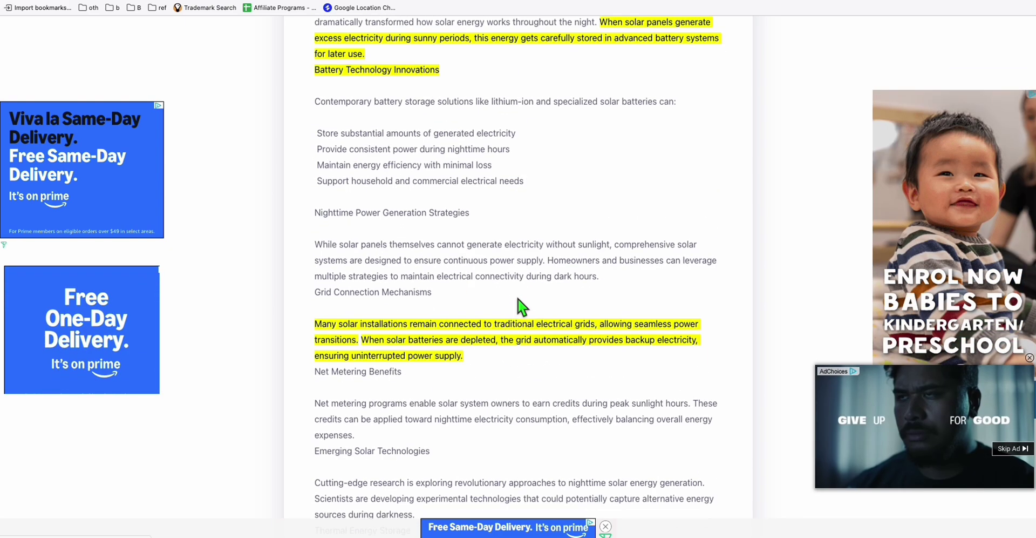
scroll(521, 306, up, 4)
- Return to the generator and open a fresh Generate Single Article form
click(200, 1)
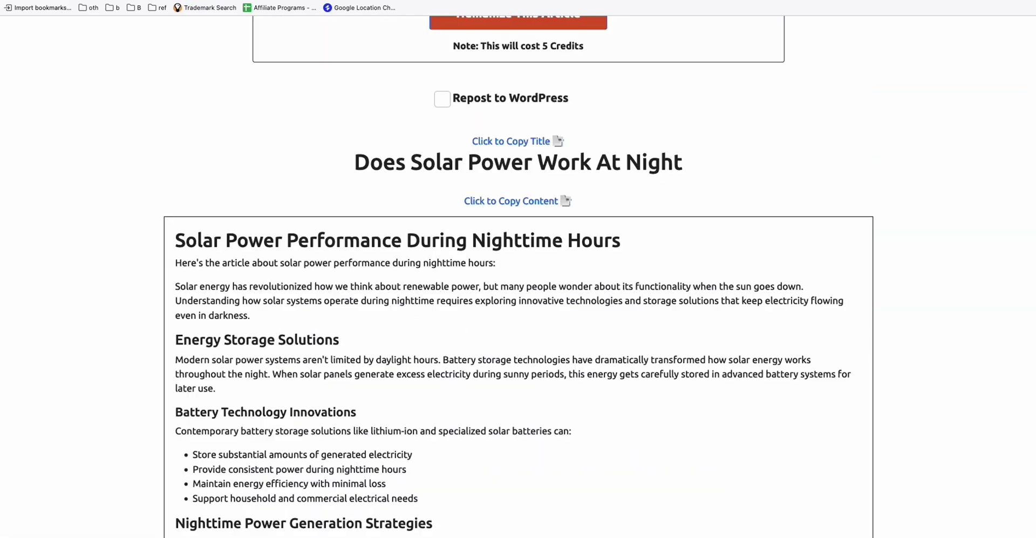
scroll(470, 216, up, 9)
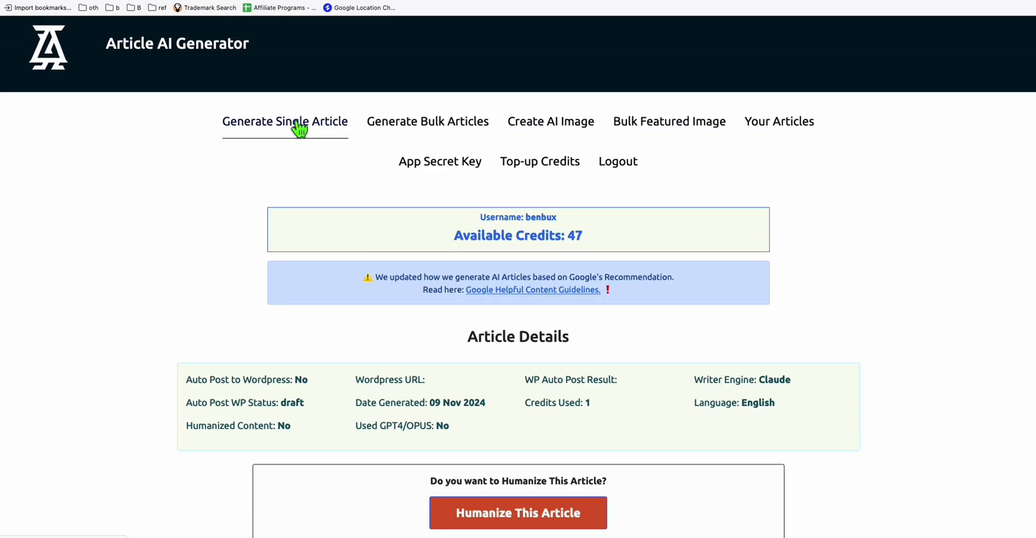
click(299, 129)
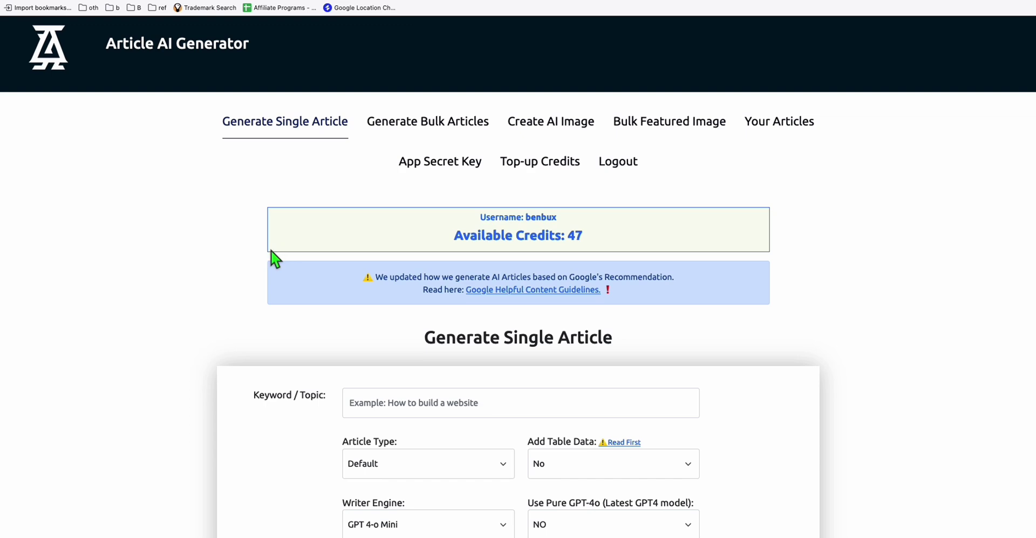
scroll(280, 259, down, 2)
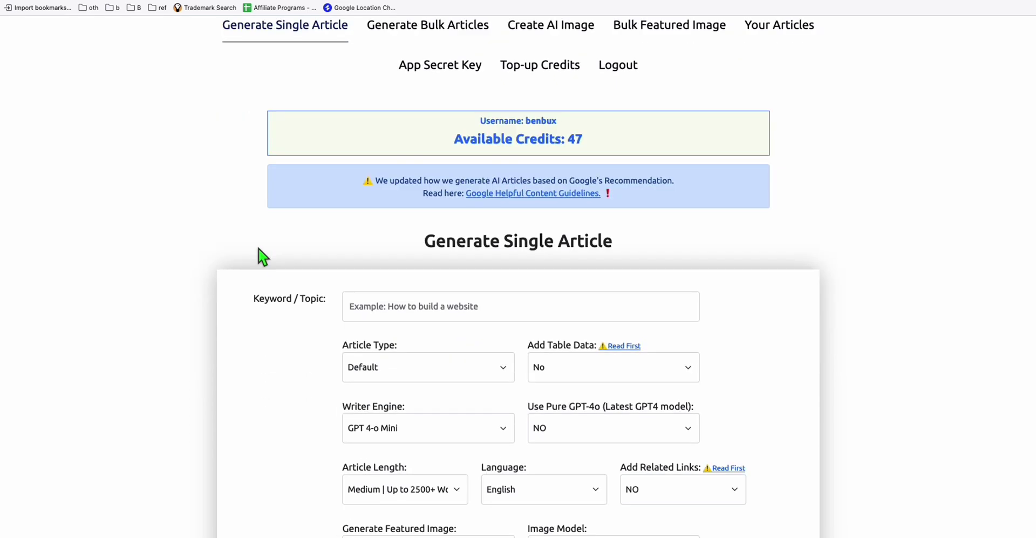
scroll(263, 257, down, 3)
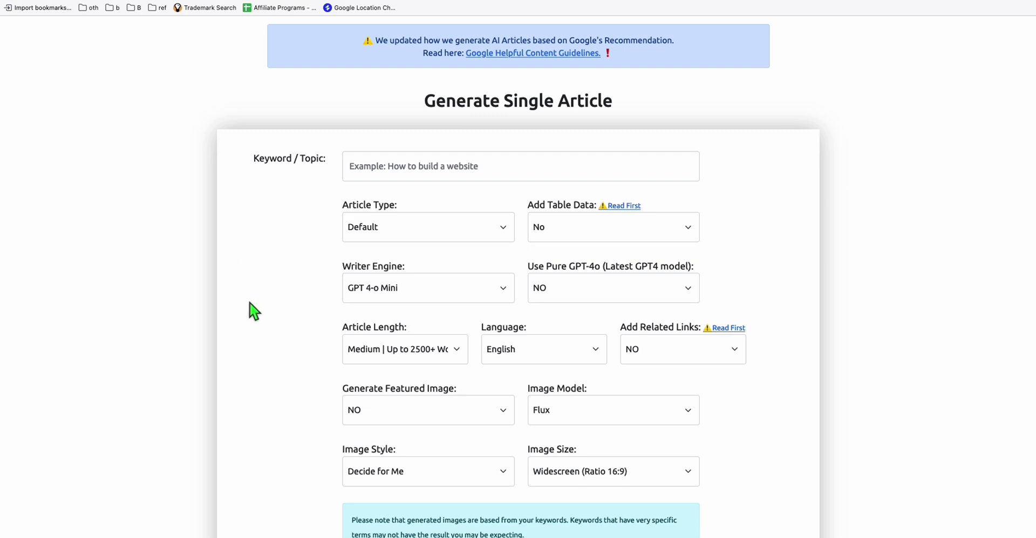
scroll(253, 307, up, 4)
scroll(232, 305, up, 2)
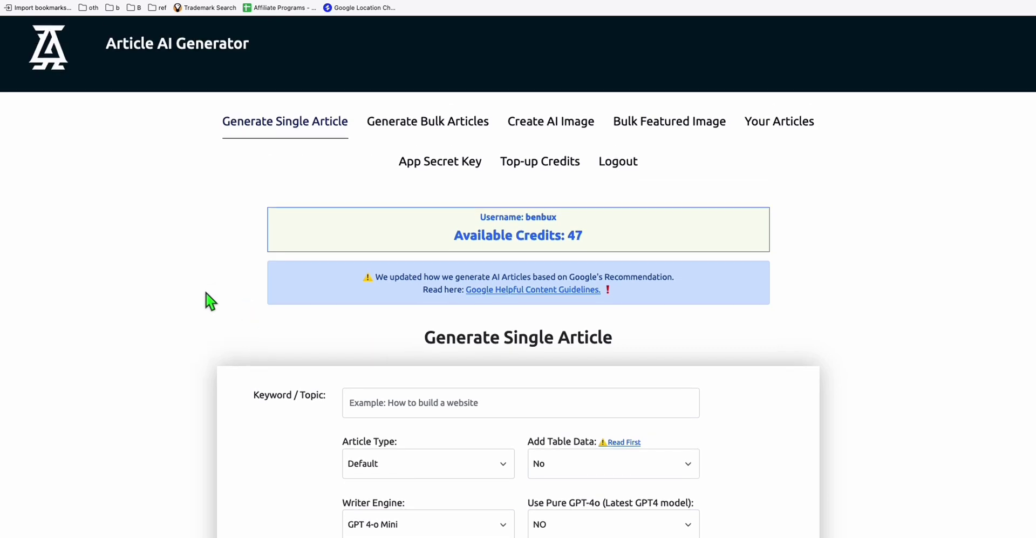
scroll(205, 298, down, 4)
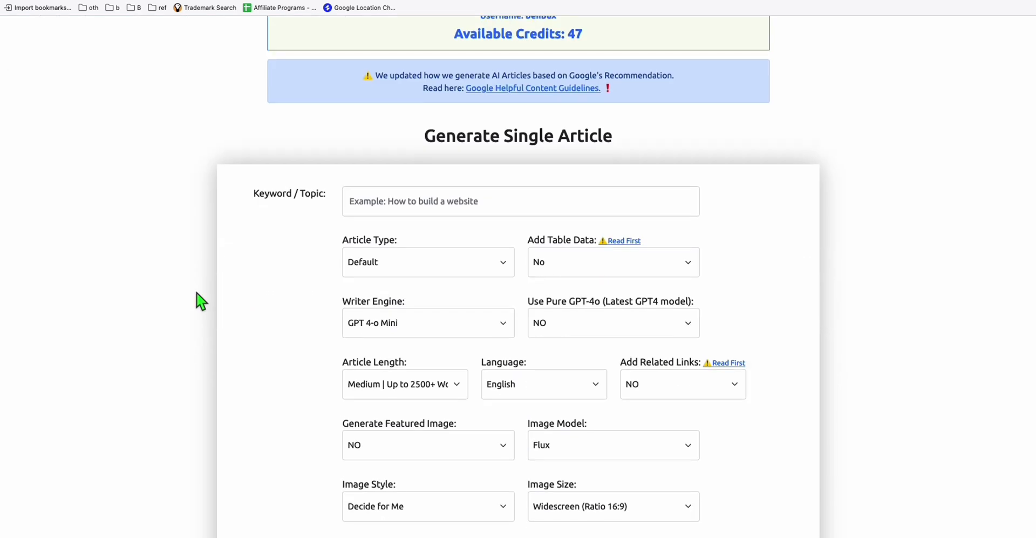
scroll(201, 301, down, 1)
scroll(201, 300, down, 1)
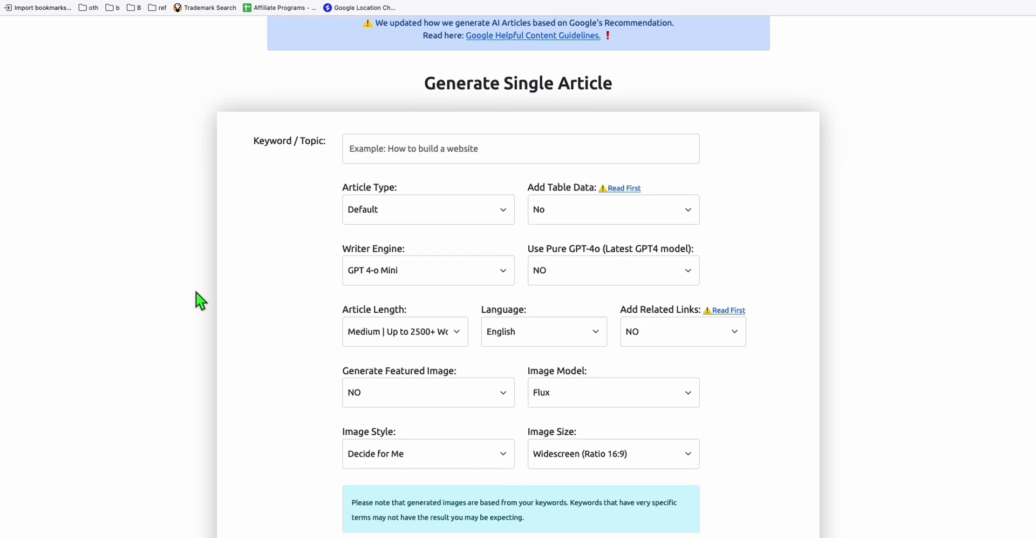
scroll(201, 300, down, 1)
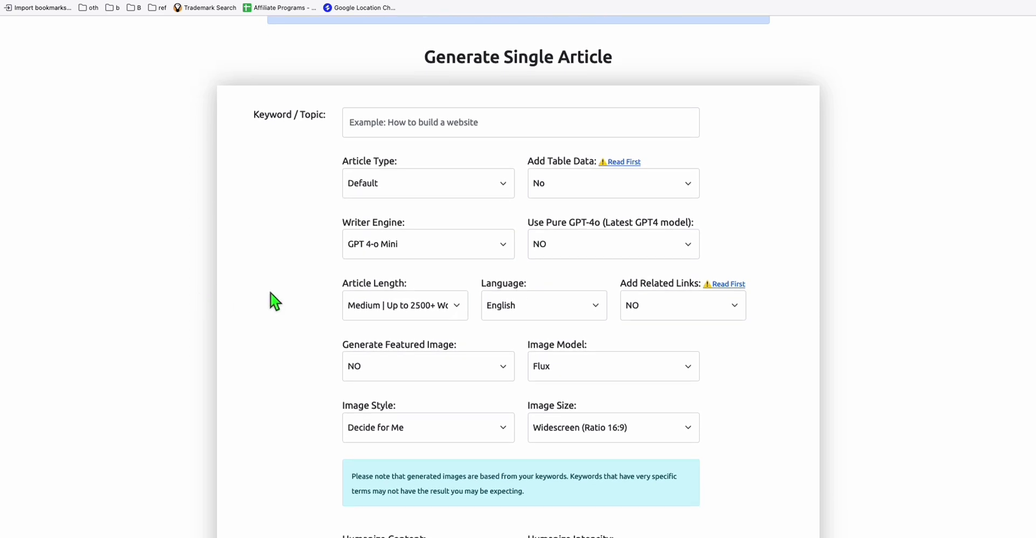
- Choose Claude 3.5 Haiku as the writer engine for the new article
click(396, 253)
click(400, 257)
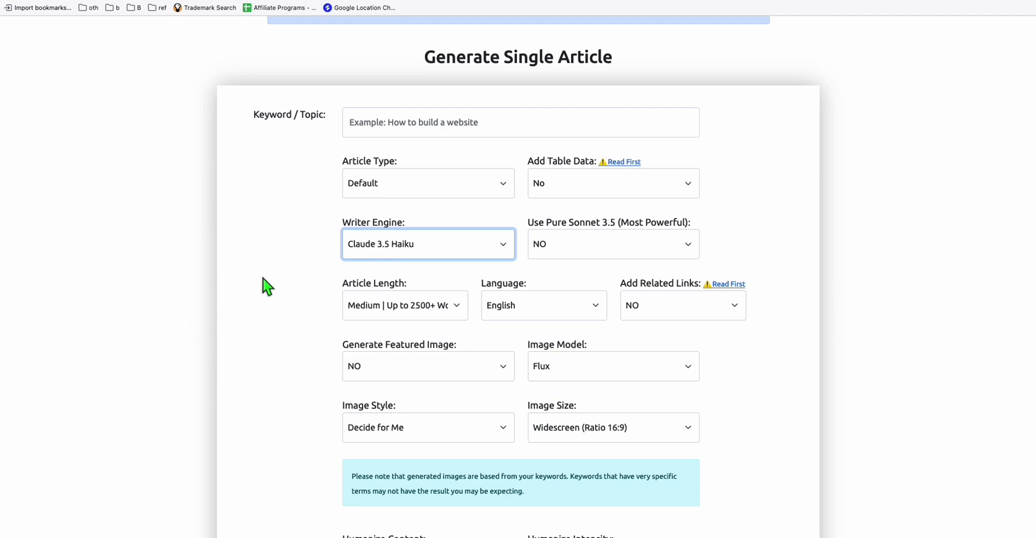
scroll(267, 321, down, 2)
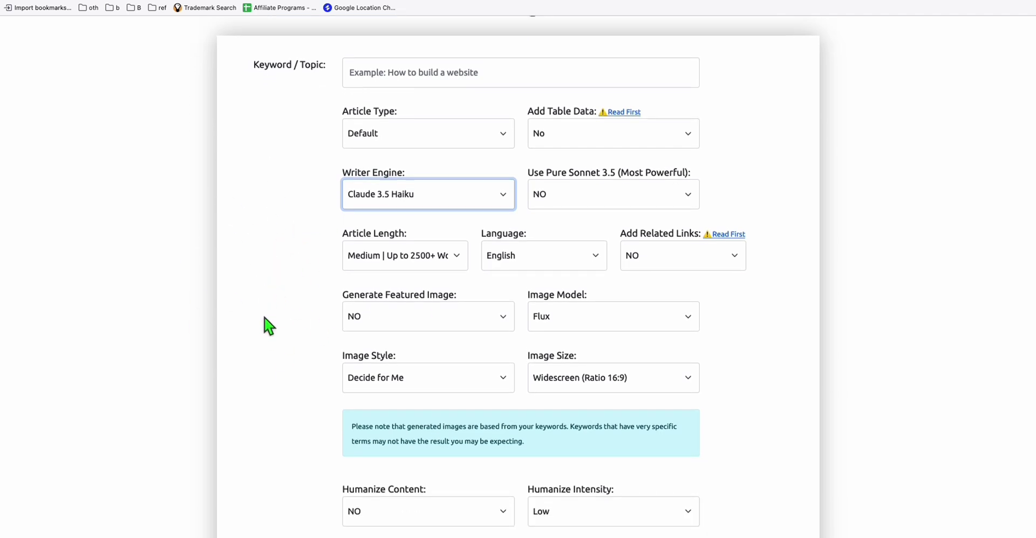
scroll(268, 326, down, 3)
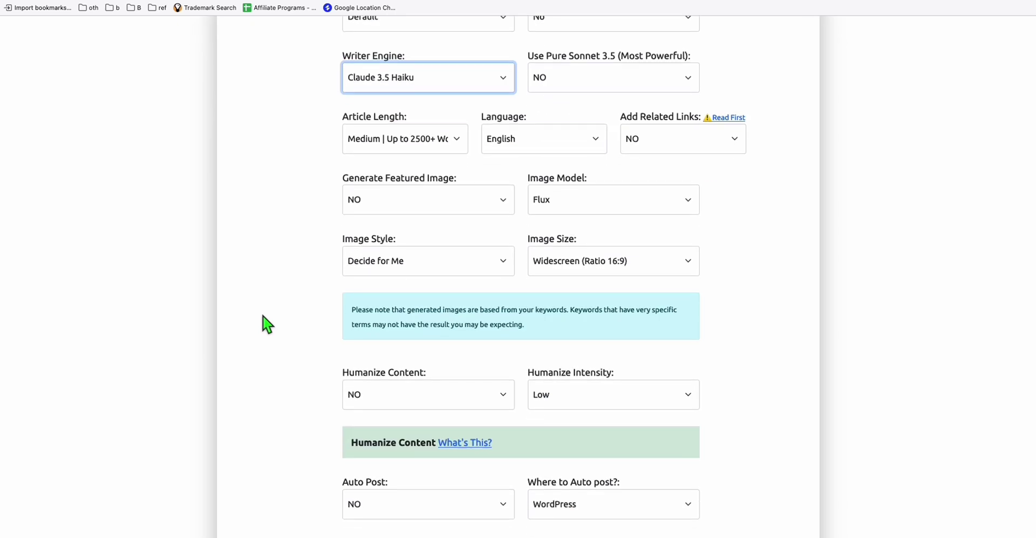
click(405, 1)
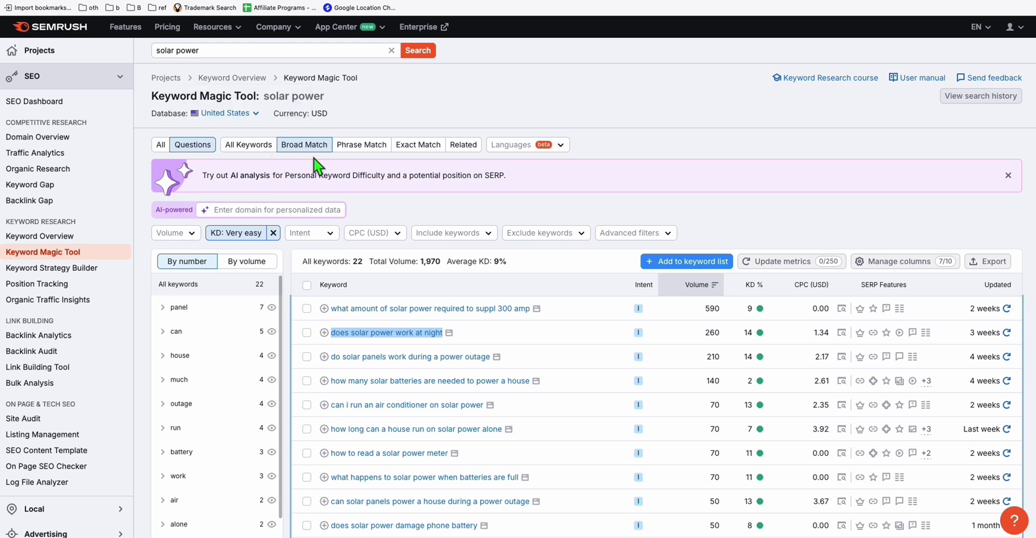